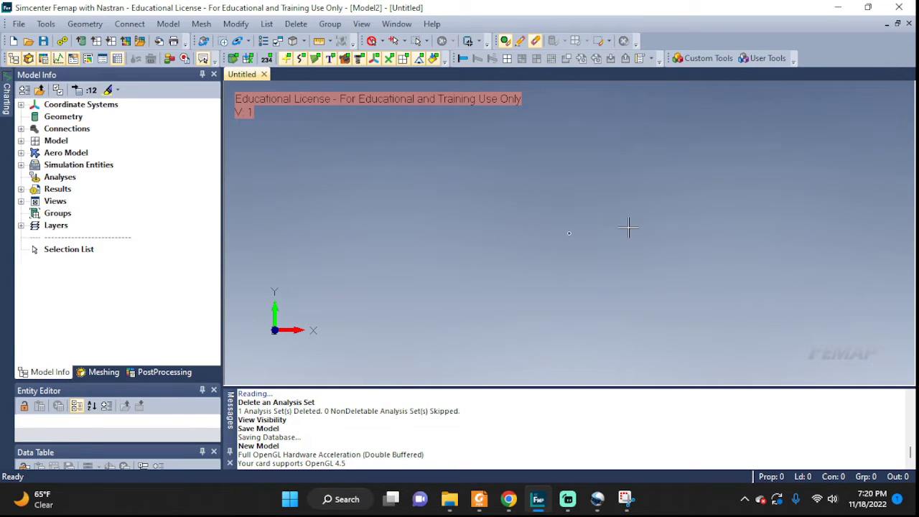
- Create a line between coordinates from the origin (0, 0, 0) to (2, 0, 0)
left_click(624, 499)
left_click(85, 24)
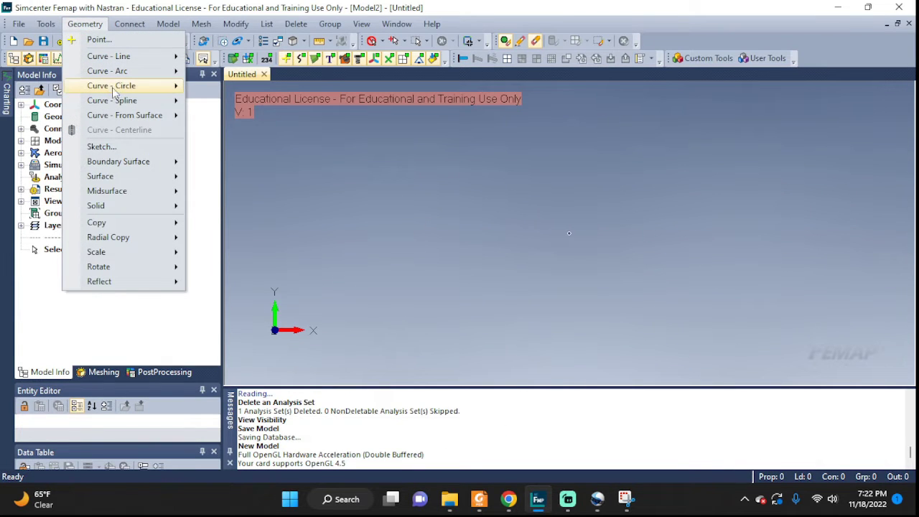
mouse_move(114, 89)
mouse_move(112, 58)
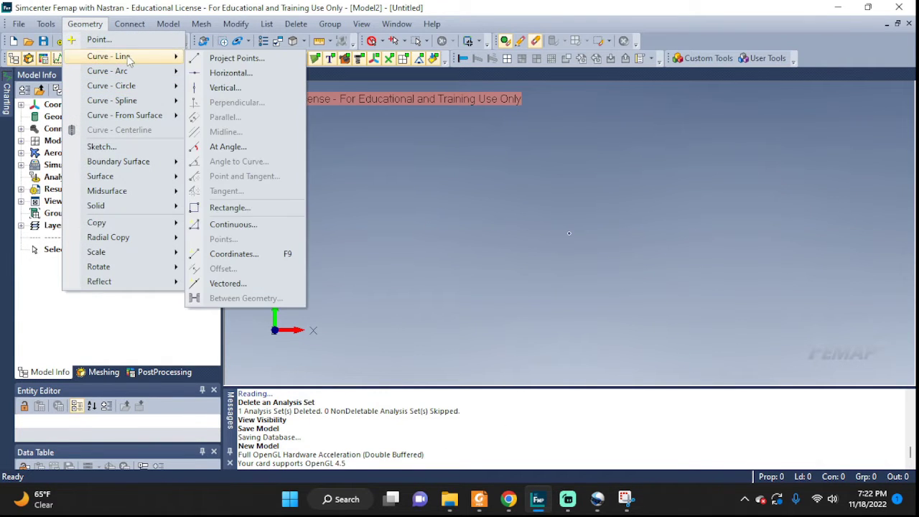
left_click(241, 254)
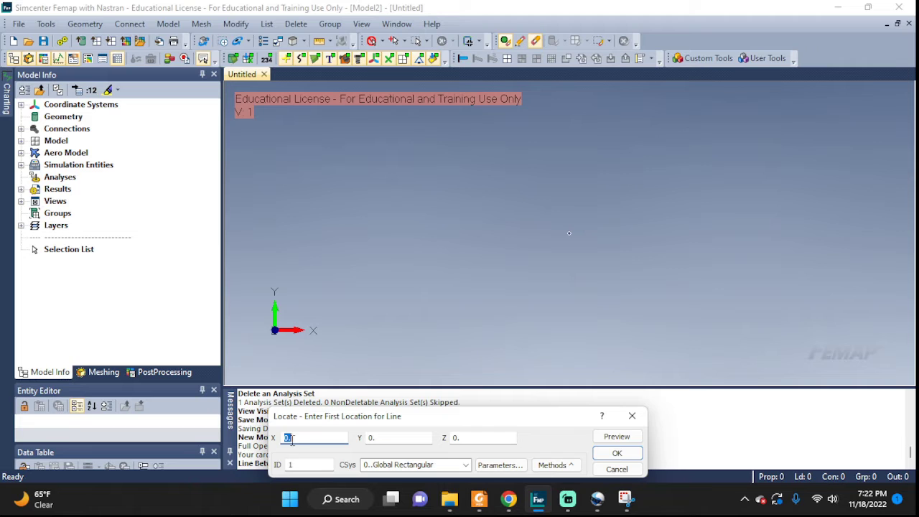
left_click(622, 455)
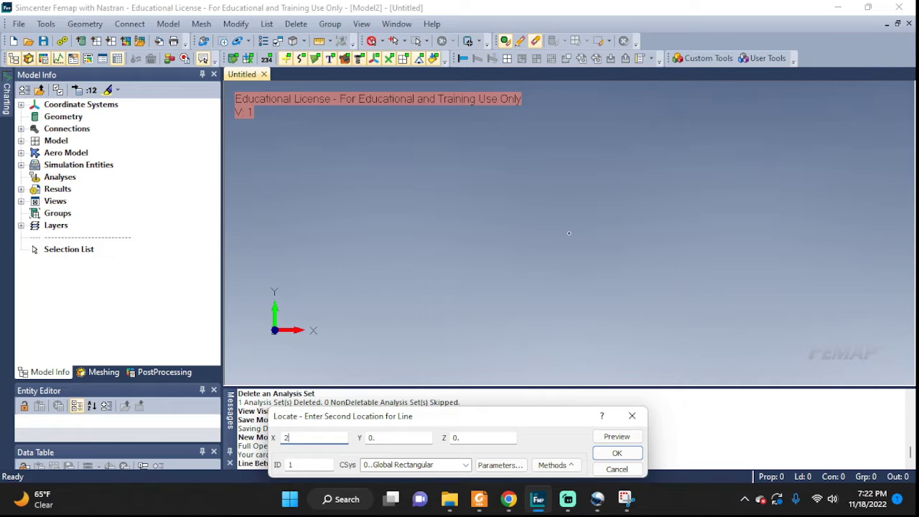
left_click(616, 454)
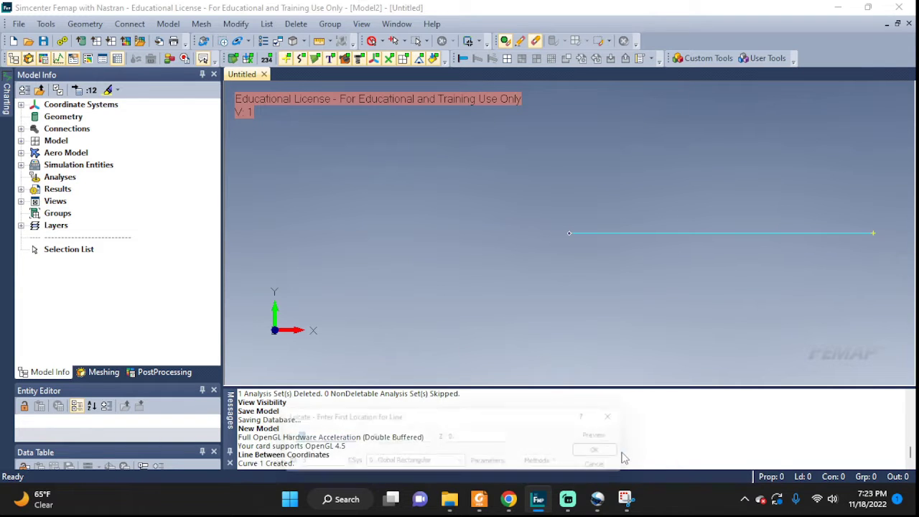
middle_click_drag(837, 255, 661, 299)
left_click(617, 469)
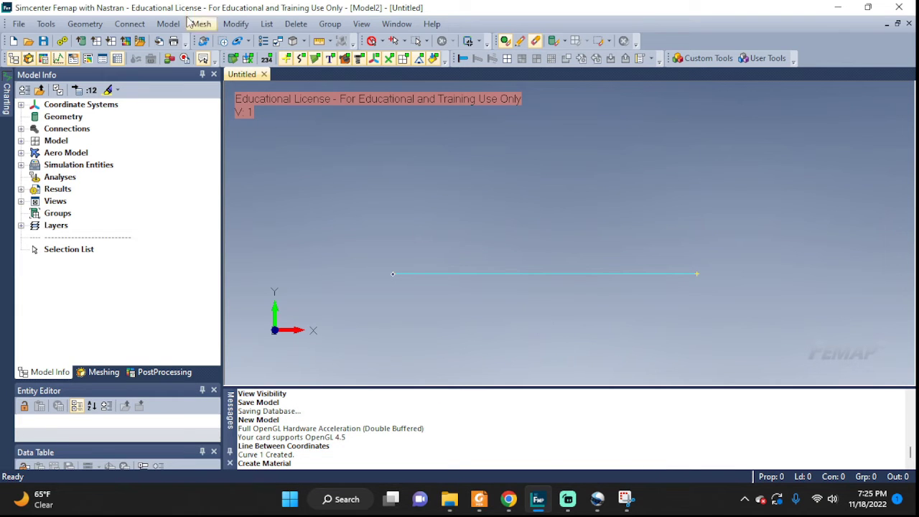
- Define a new material titled My material with a Young's modulus of 70e9 and a Poisson's ratio of 0.33
left_click(171, 25)
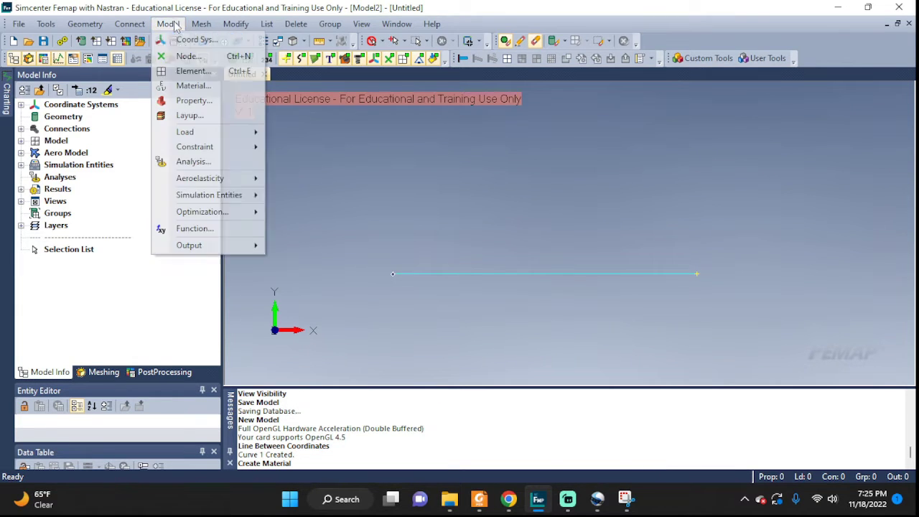
left_click(188, 86)
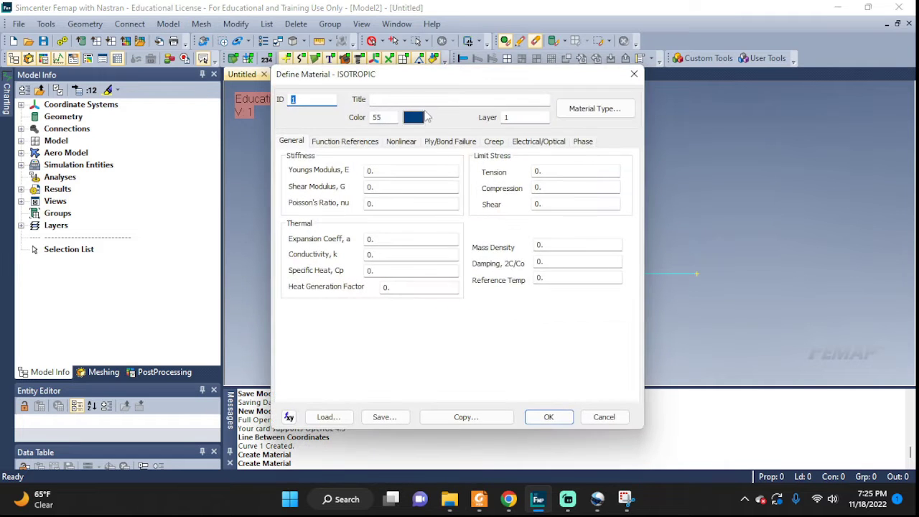
left_click(424, 100)
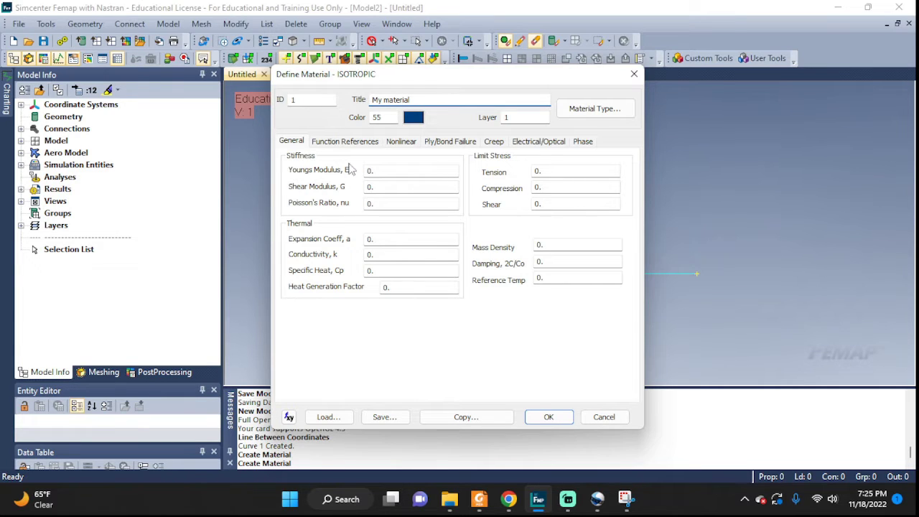
left_click(385, 172)
type("70e9")
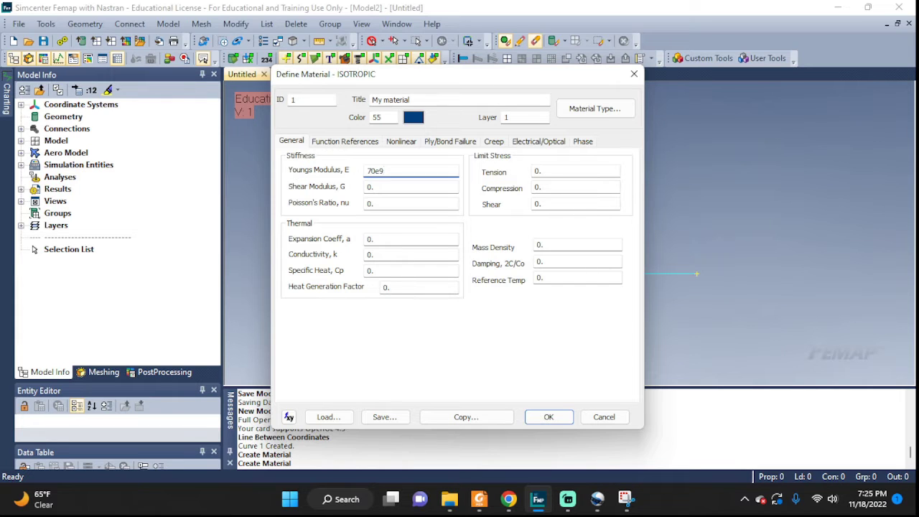
left_click(379, 205)
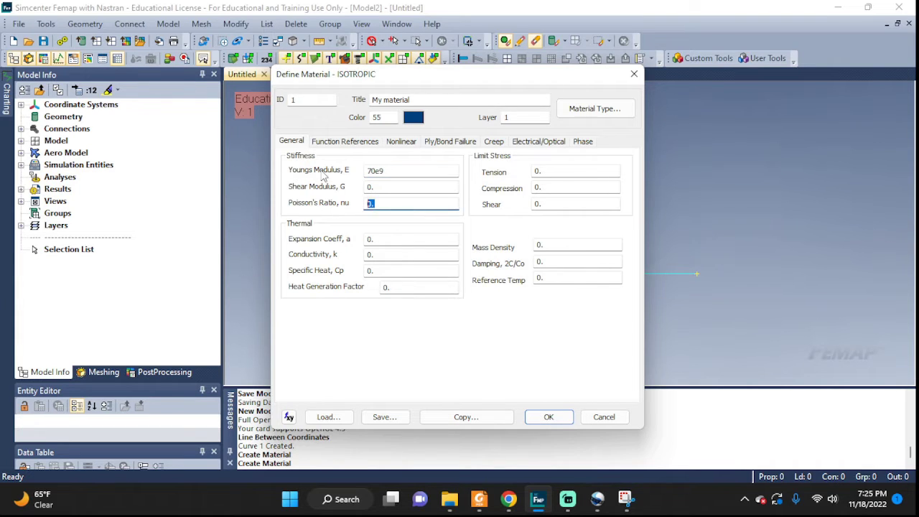
type("0")
- Keep the material type as Isotropic and finish creating the material
left_click(595, 110)
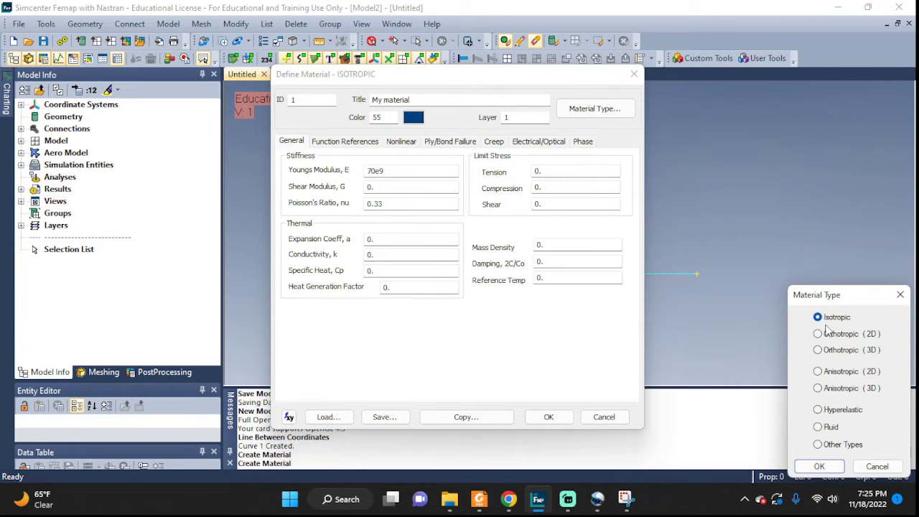
left_click(819, 465)
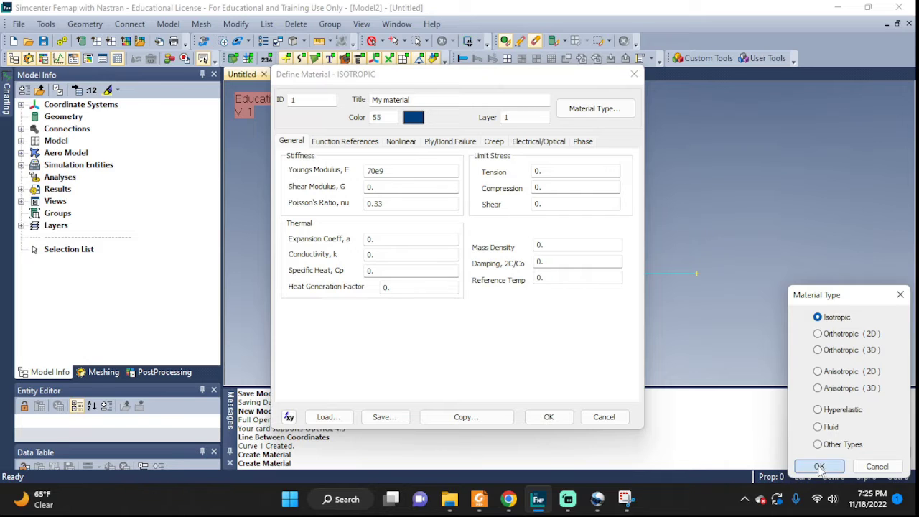
left_click(549, 418)
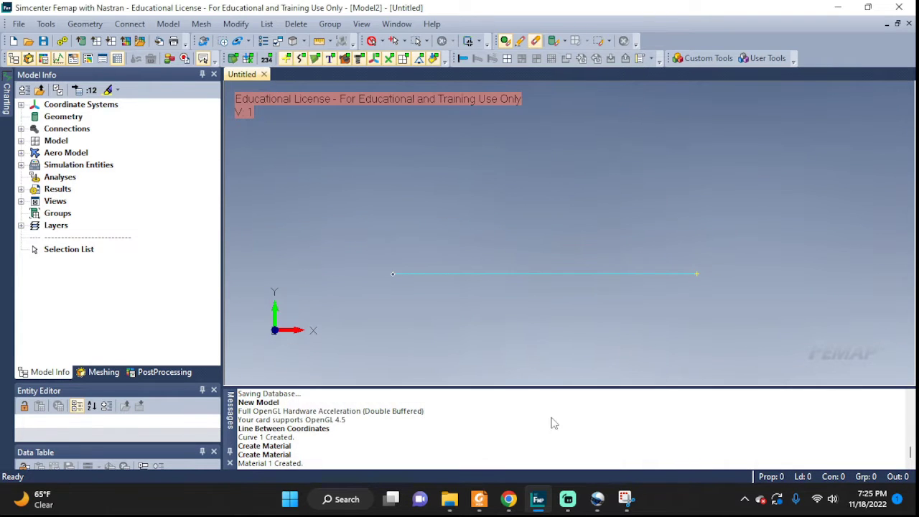
left_click(601, 418)
- Start a new property titled My beam and assign My material to it
left_click(170, 25)
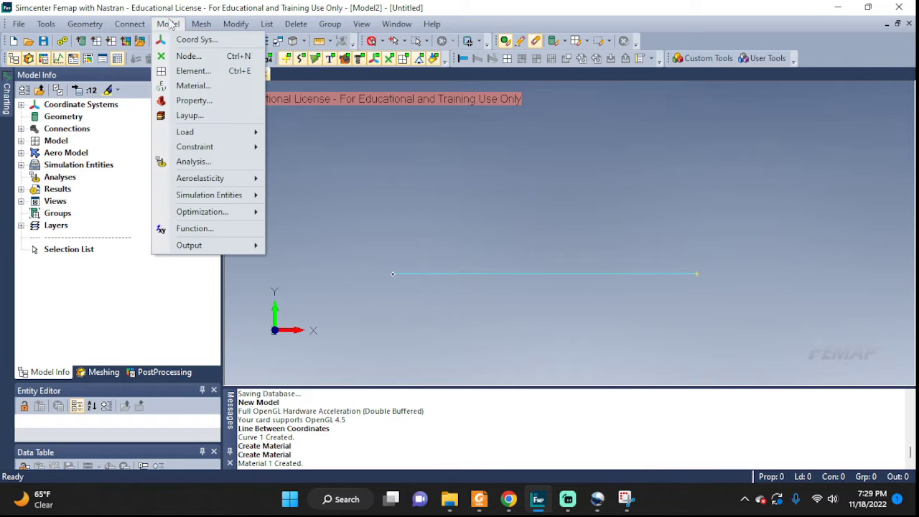
left_click(191, 102)
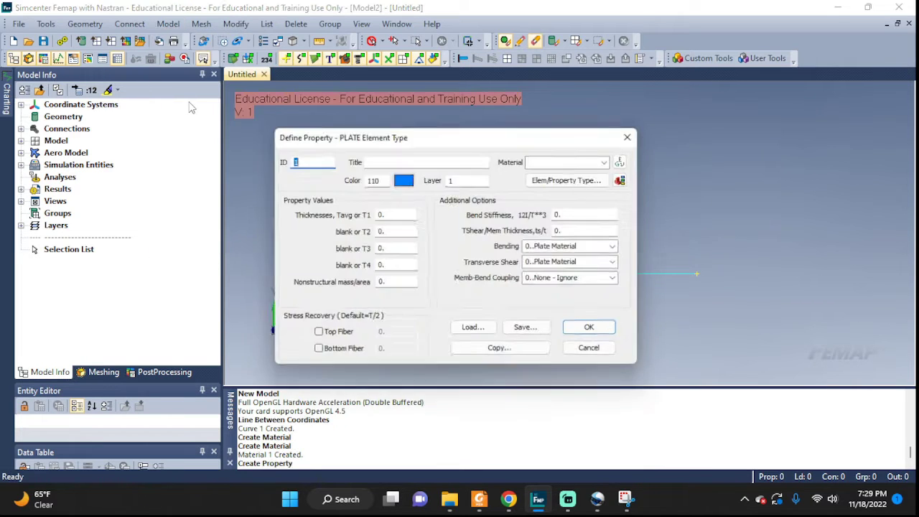
left_click(395, 159)
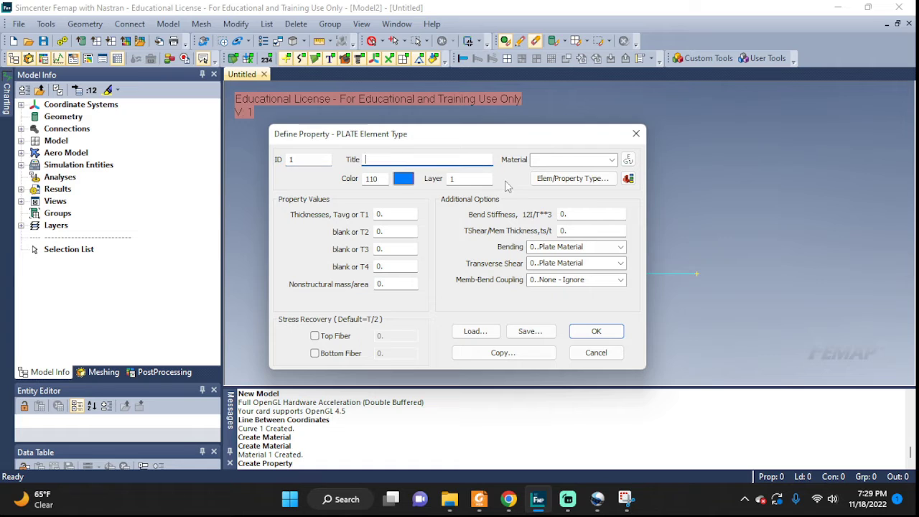
type("My beam")
left_click(611, 159)
left_click(560, 173)
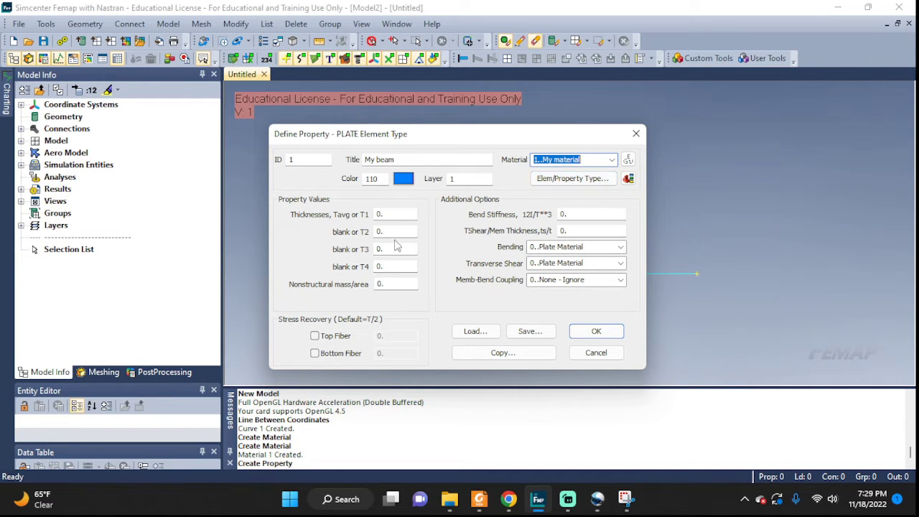
- Set the property's element type to Bar
left_click(572, 178)
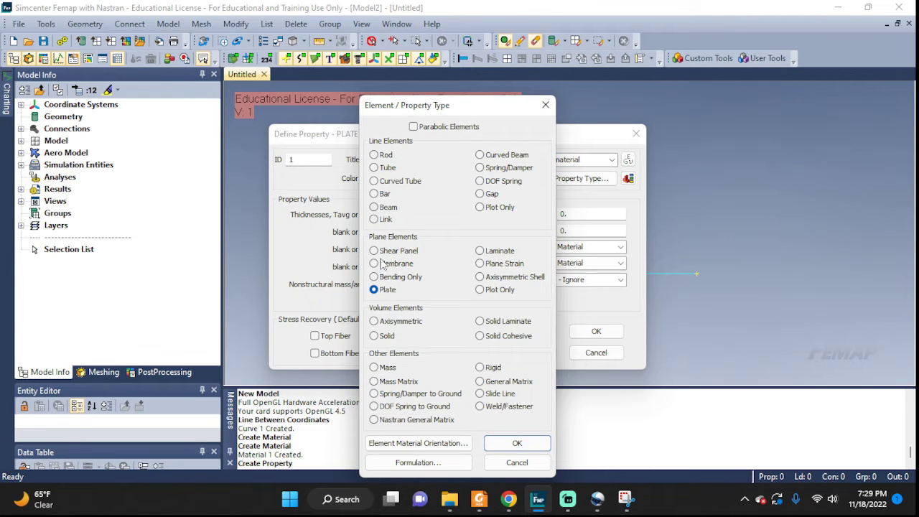
left_click(374, 194)
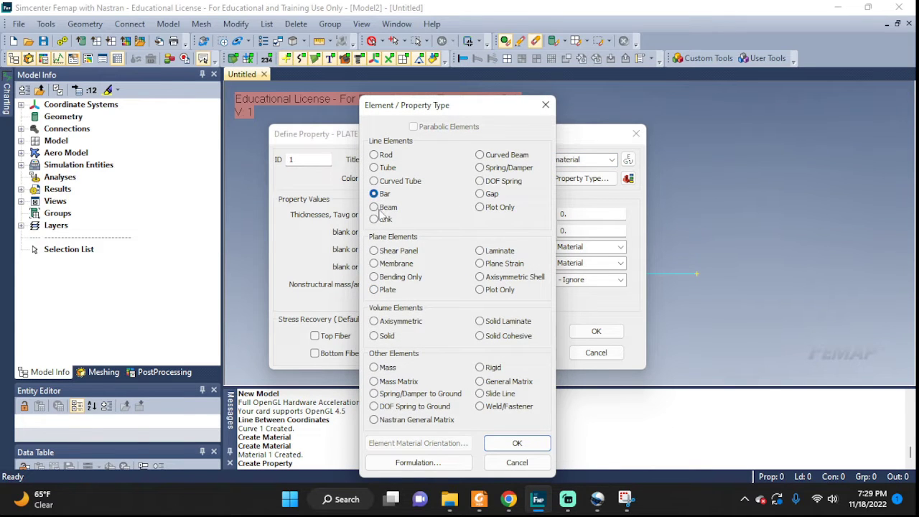
left_click(374, 207)
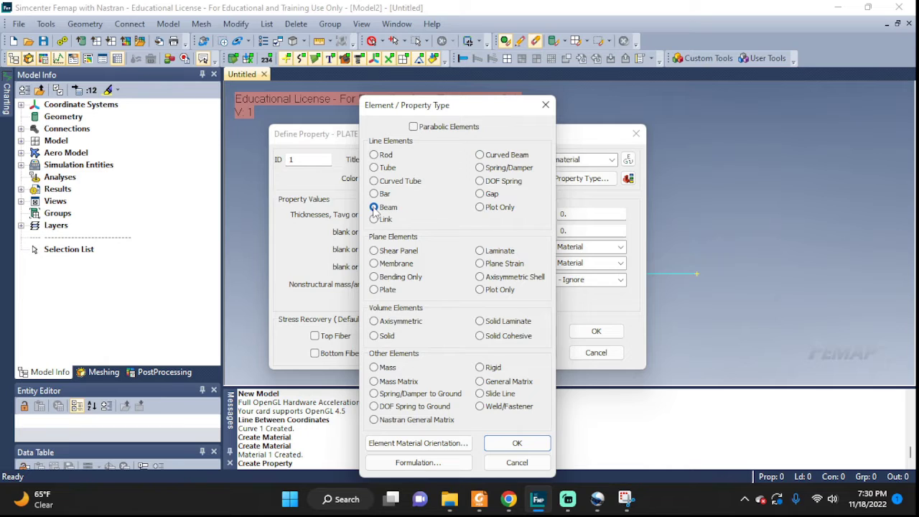
left_click(374, 194)
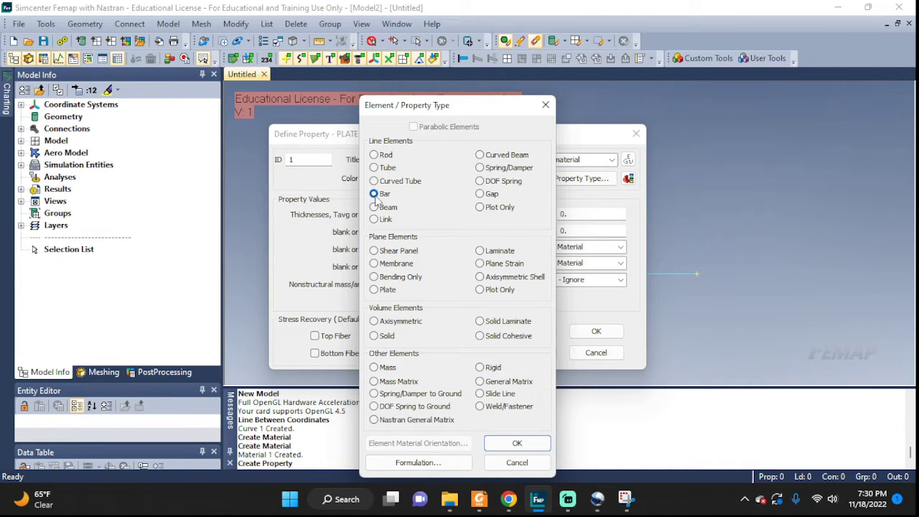
left_click(517, 444)
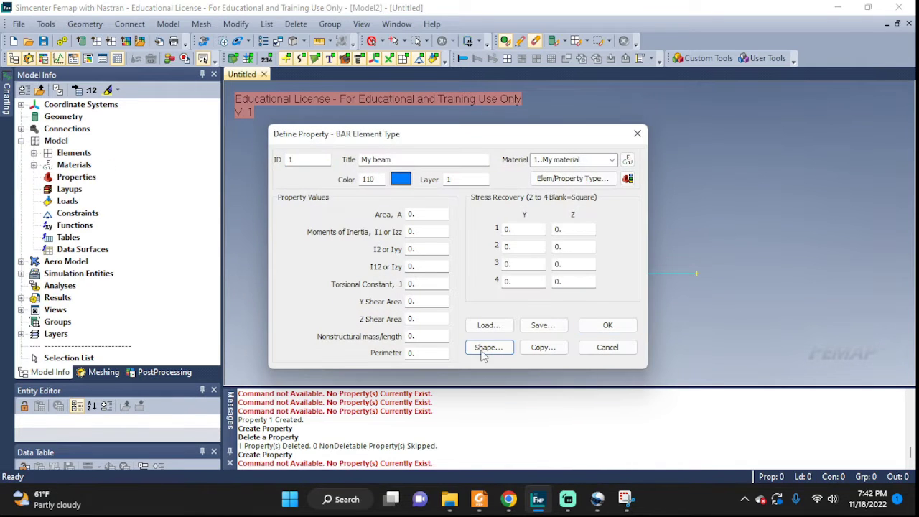
- Open the bar property's cross-section definition and choose the standard T Section shape
left_click(486, 347)
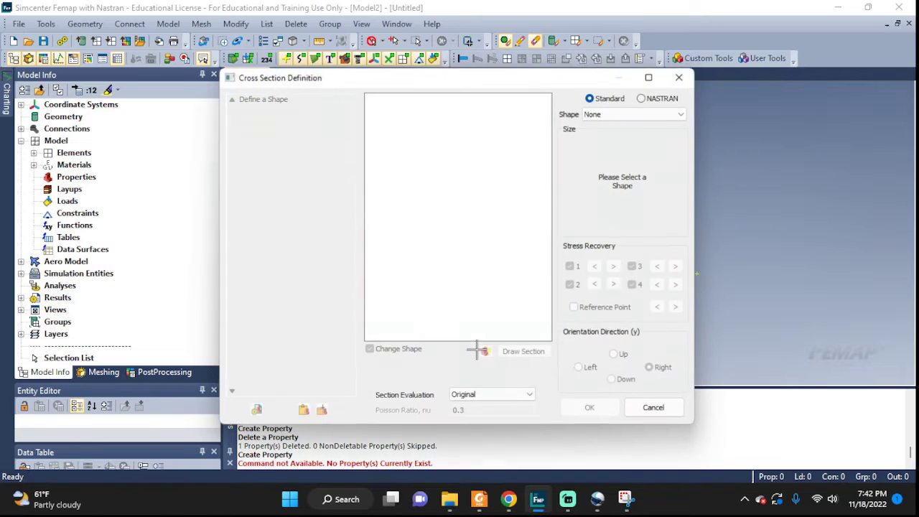
left_click(609, 113)
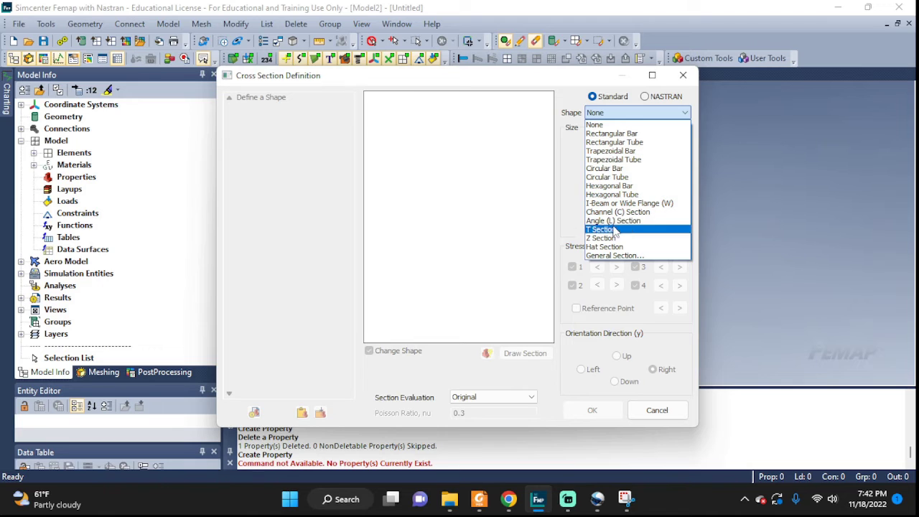
left_click(590, 230)
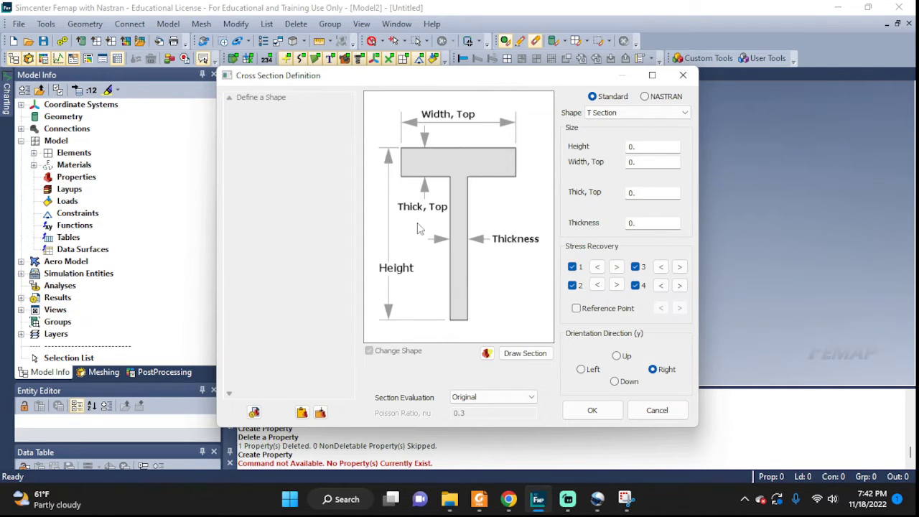
- Check the problem sheet in Snipping Tool and give the T section height 0.2, top width 0.15, top thickness 0.02 and thickness 0.02
left_click(624, 499)
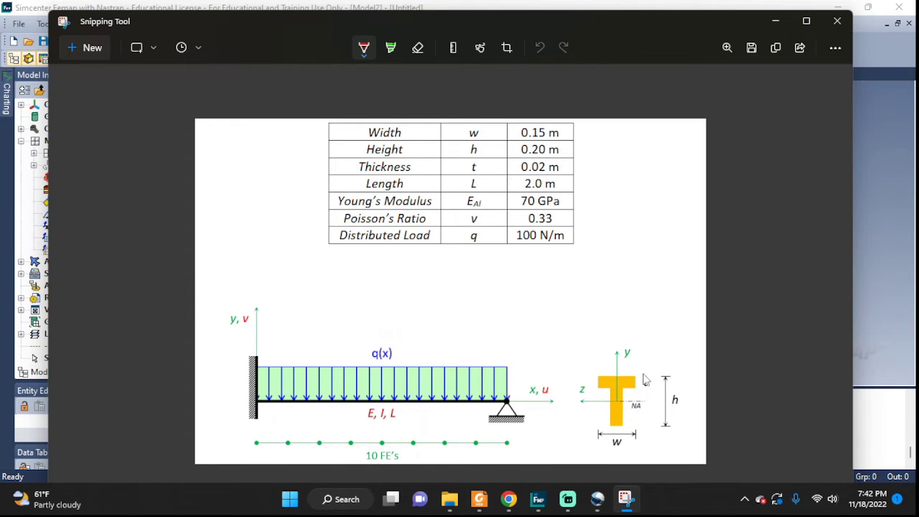
left_click(626, 499)
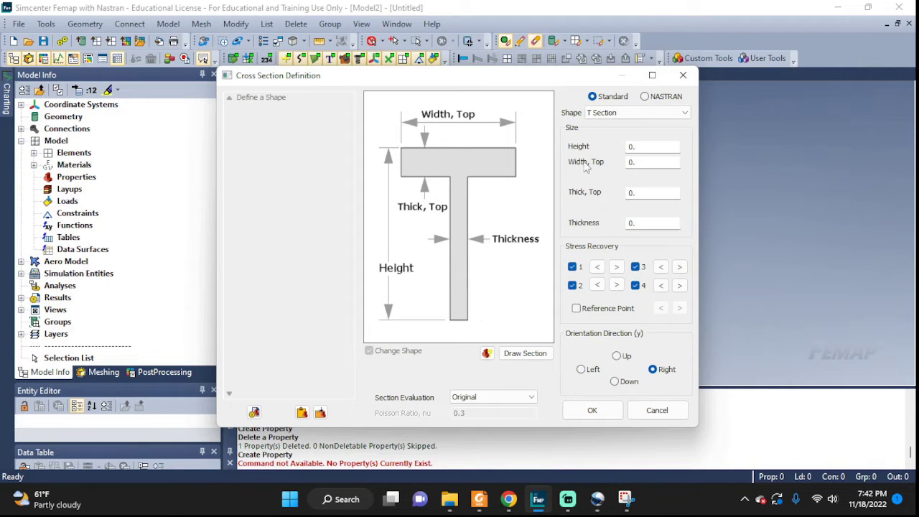
left_click(638, 147)
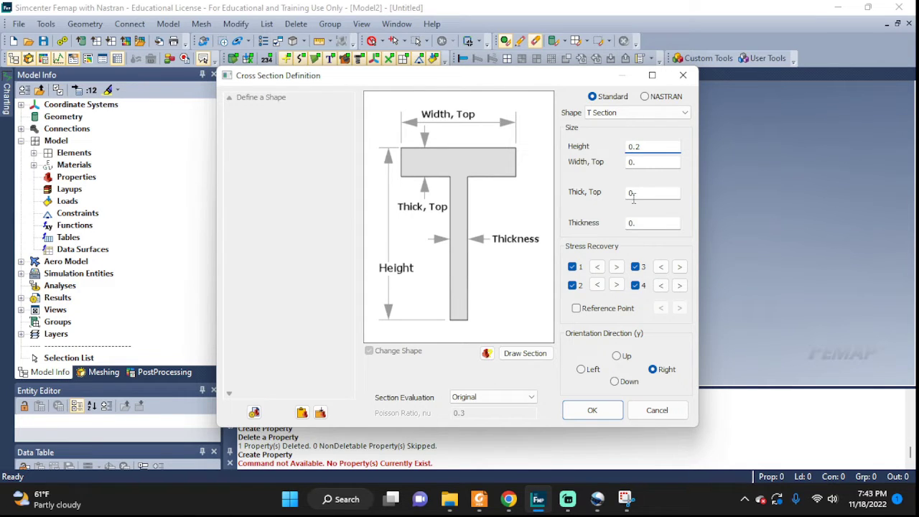
left_click(646, 222)
left_click(637, 163)
left_click(638, 191)
type("0.02")
left_click(584, 412)
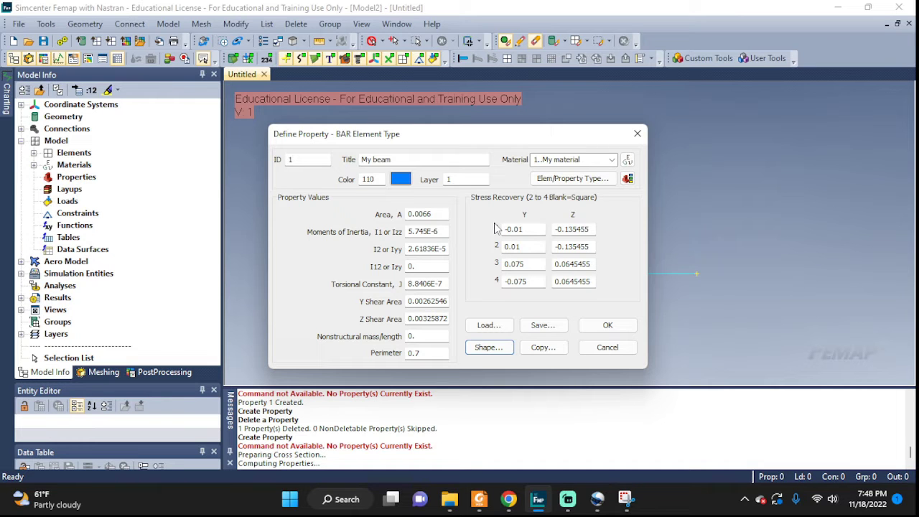
- Reopen the T section's shape definition and examine its orientation, centroid and stress recovery locations
left_click(491, 348)
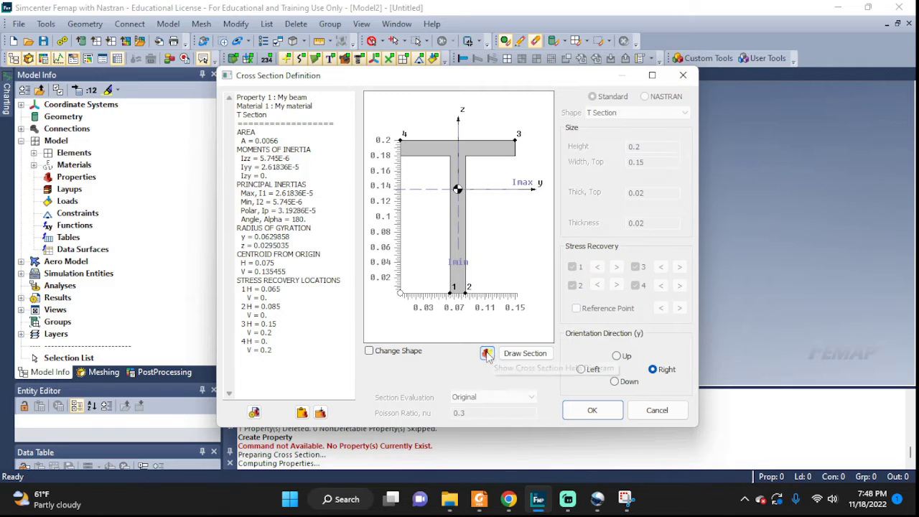
left_click(603, 412)
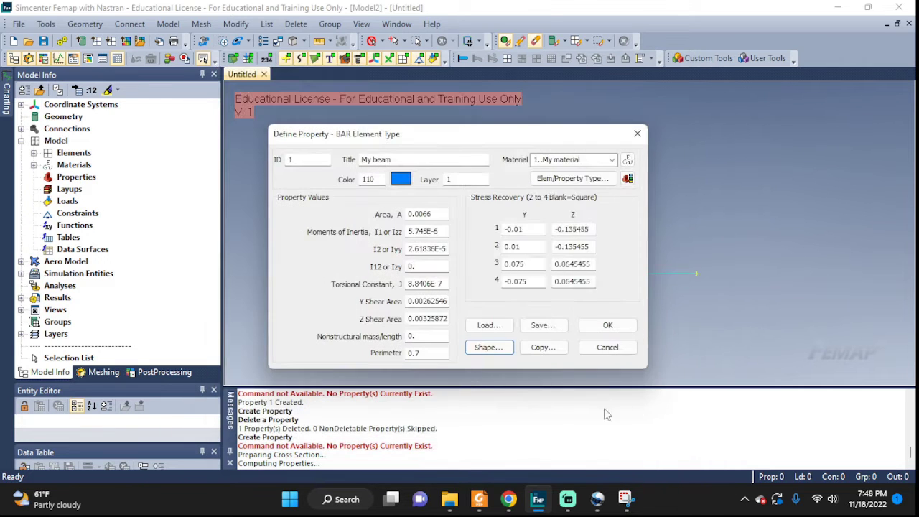
left_click(485, 348)
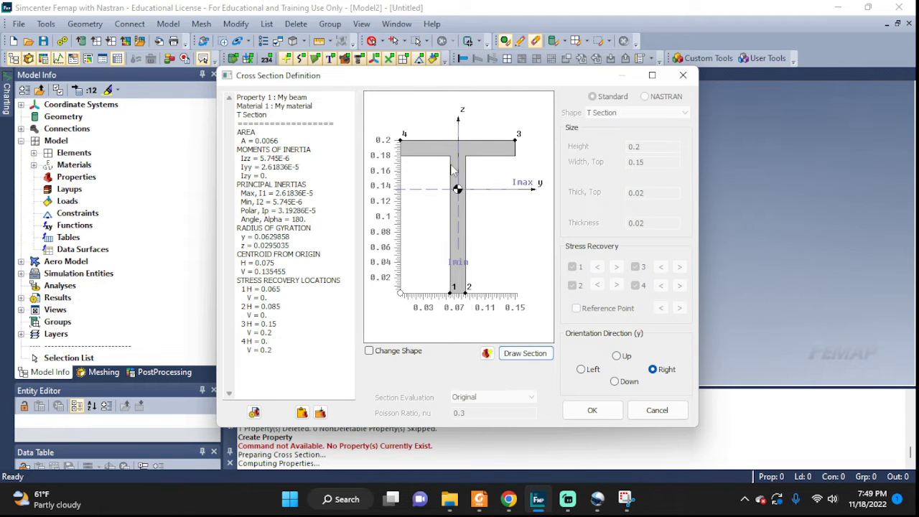
left_click_drag(238, 260, 297, 353)
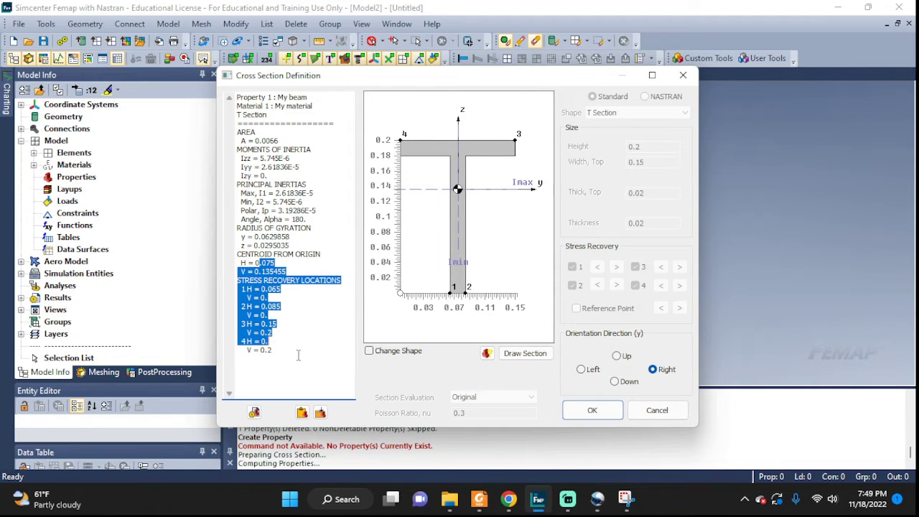
left_click(298, 353)
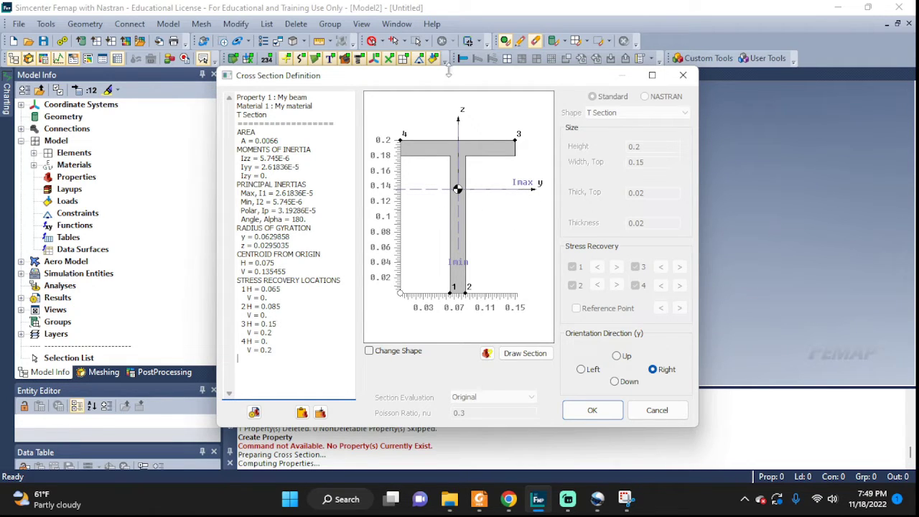
- Set the T section's y orientation direction to Up, save the bar property and finish creating properties
left_click(616, 357)
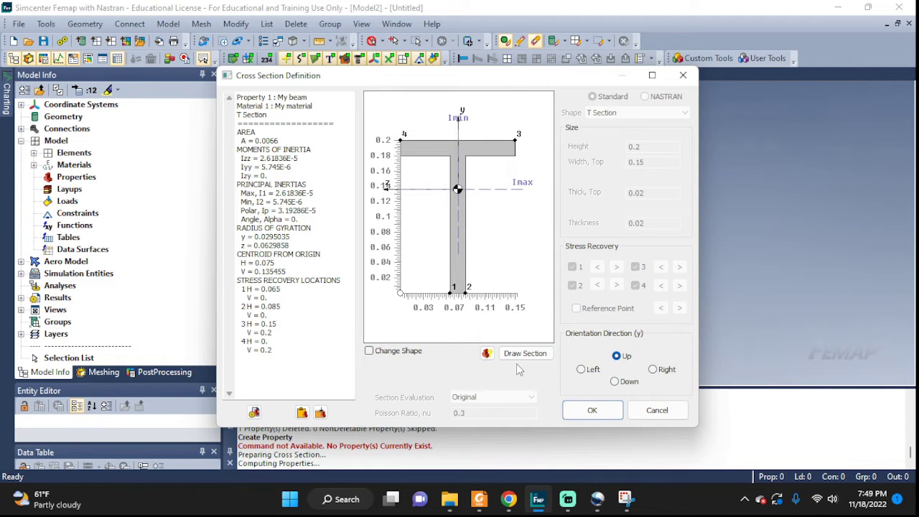
left_click(591, 411)
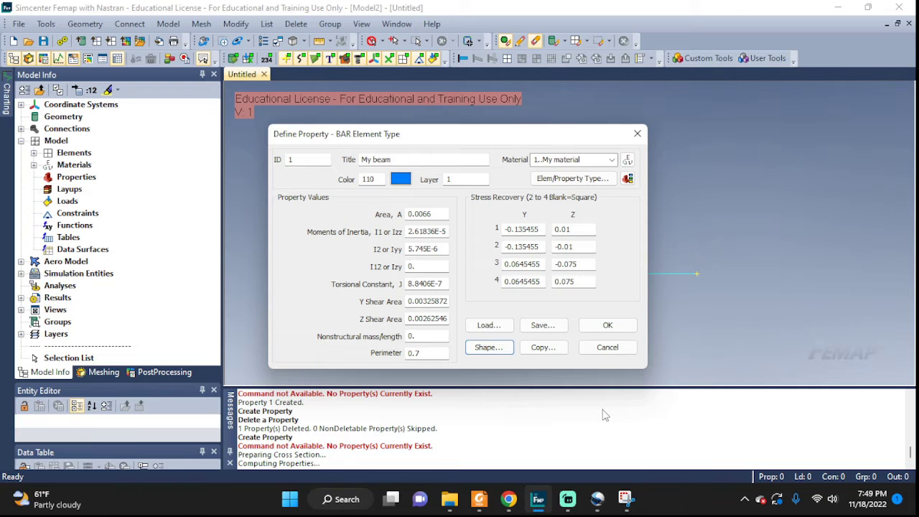
left_click(609, 327)
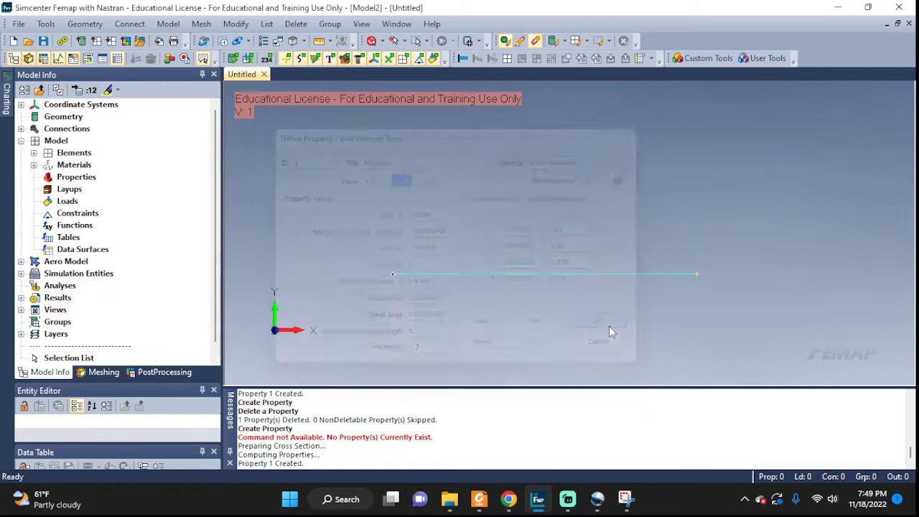
left_click(607, 347)
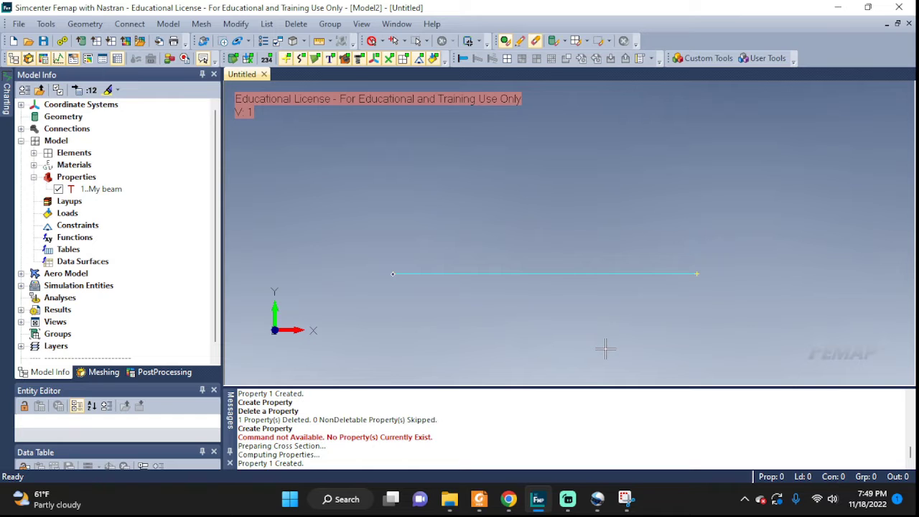
- Check the problem sheet in Snipping Tool and set the mesh size along the beam line to 10 equally spaced elements
middle_click_drag(553, 242, 530, 271)
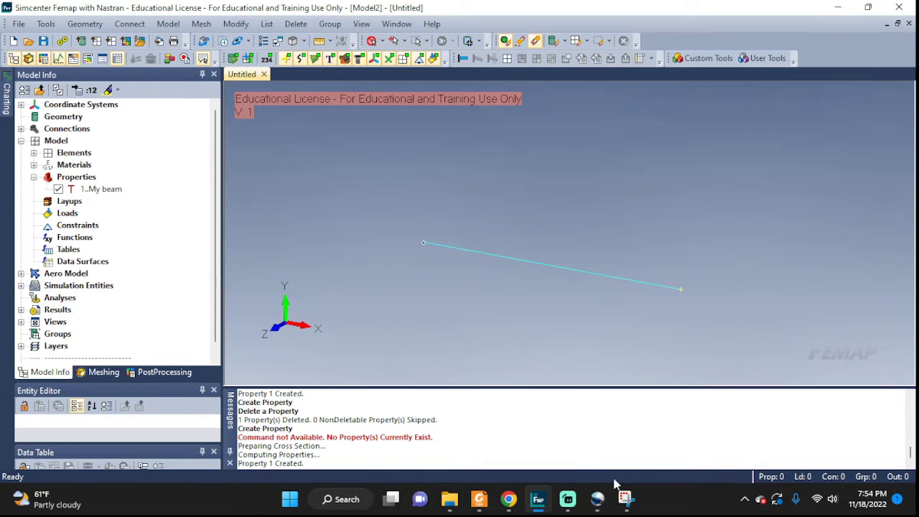
left_click(625, 498)
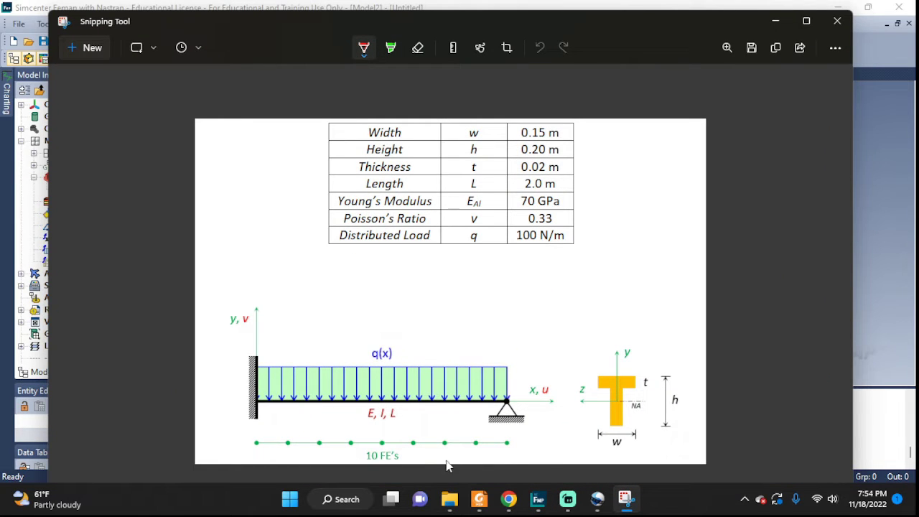
left_click(624, 498)
left_click(202, 24)
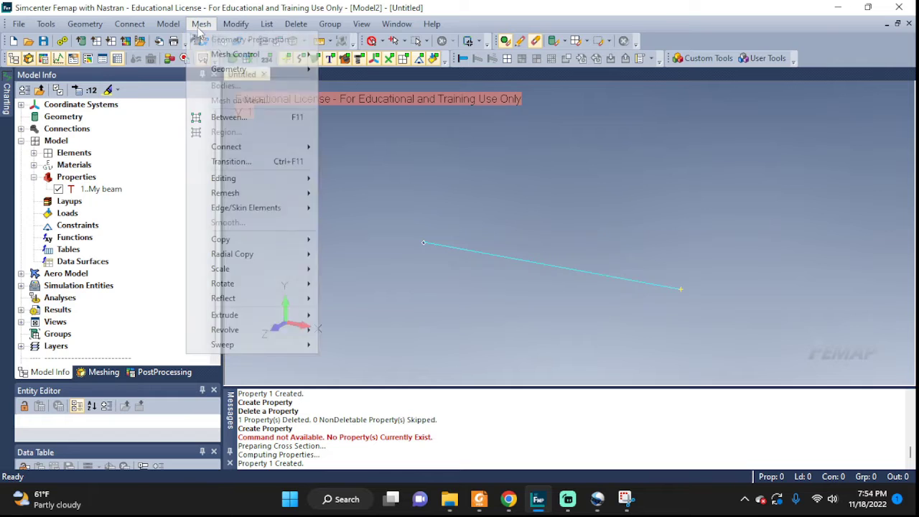
mouse_move(223, 61)
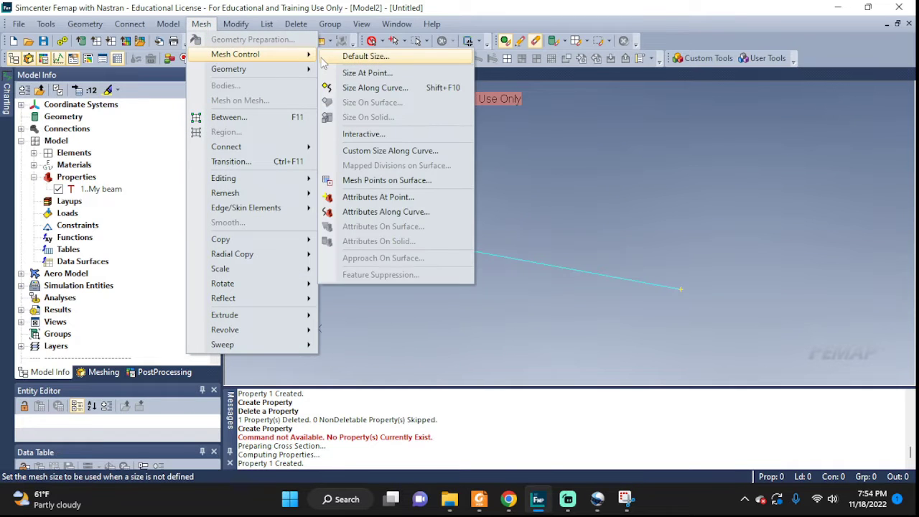
left_click(367, 88)
left_click(551, 266)
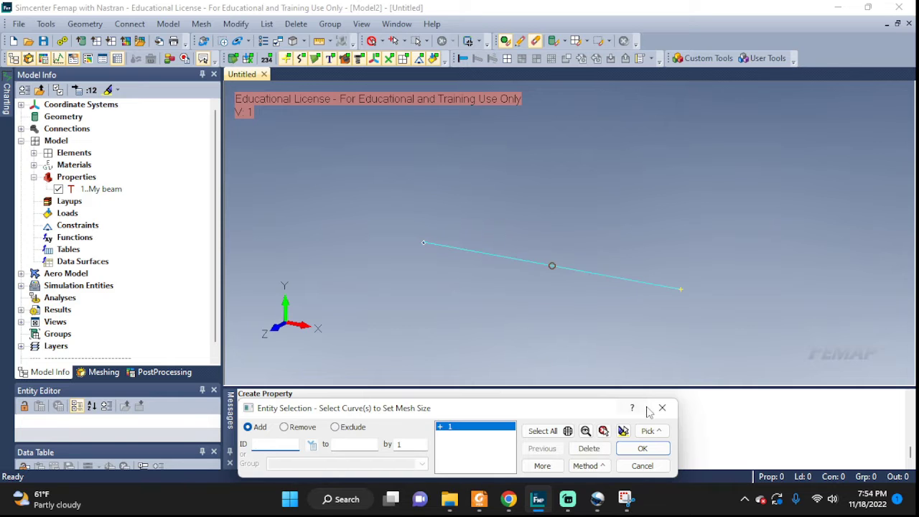
left_click(635, 450)
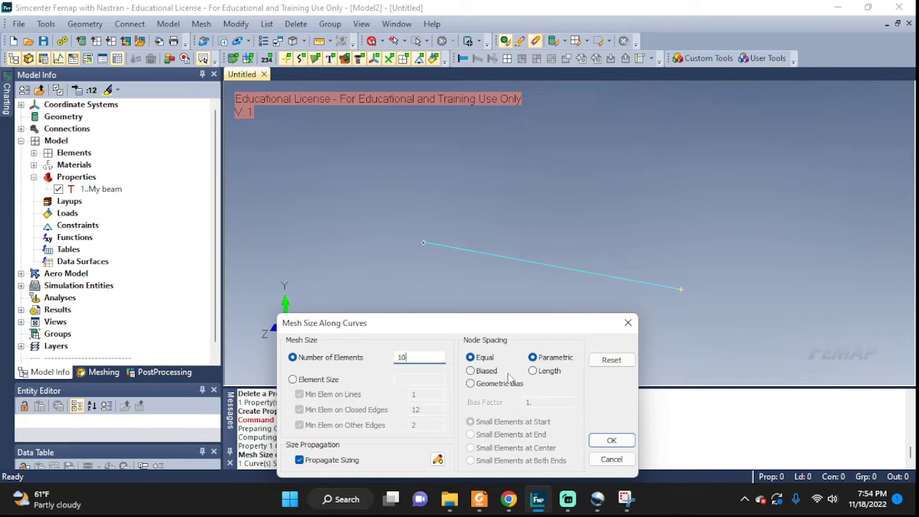
left_click(611, 440)
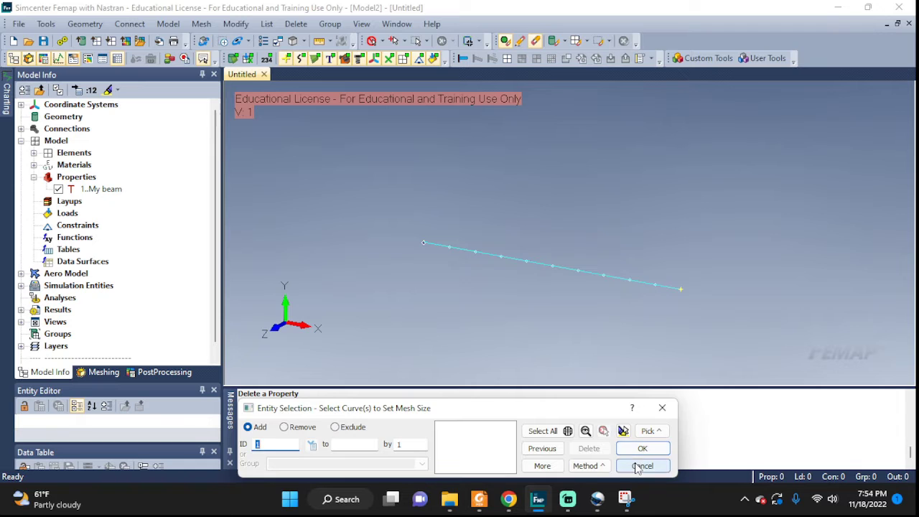
left_click(642, 466)
- Turn on the node and element labels in the view's visibility settings
scroll(540, 271, "up", 1)
scroll(540, 271, "up", 1)
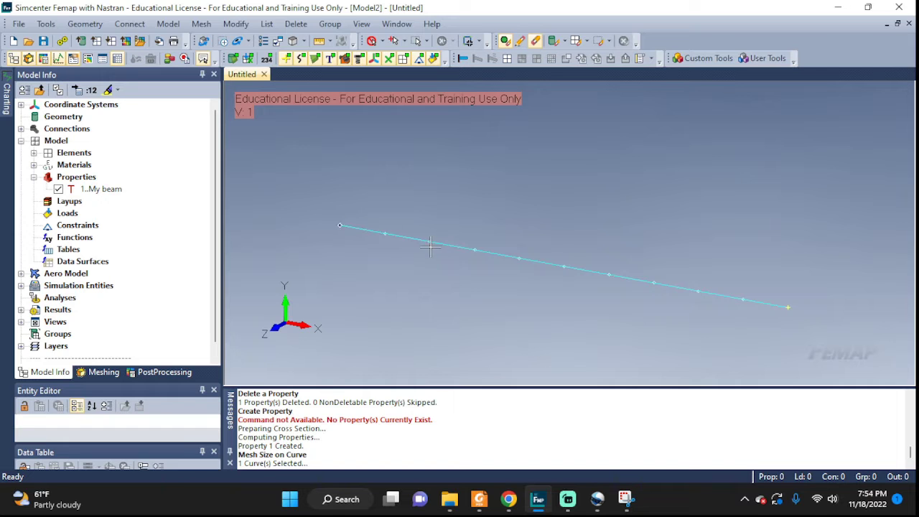
key("ctrl+q")
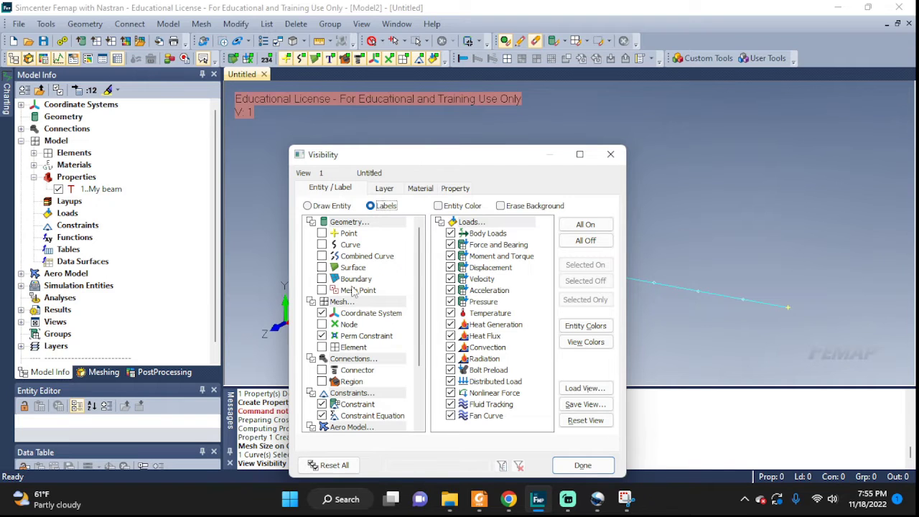
left_click(322, 324)
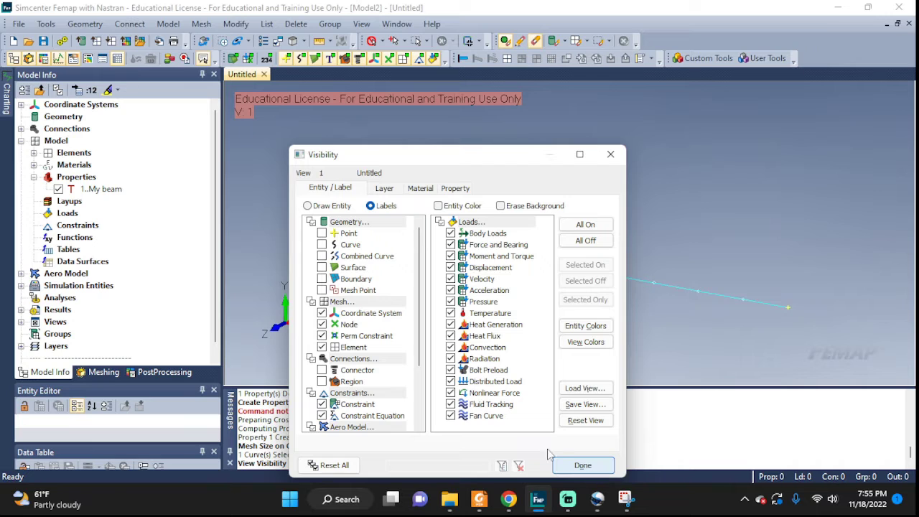
left_click(582, 465)
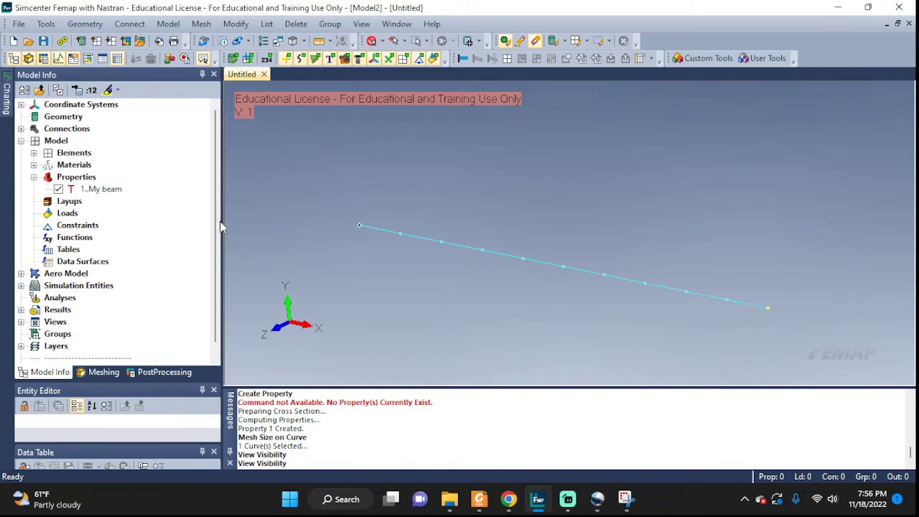
- Mesh the beam line with elements and nodes using the My beam property
left_click(196, 24)
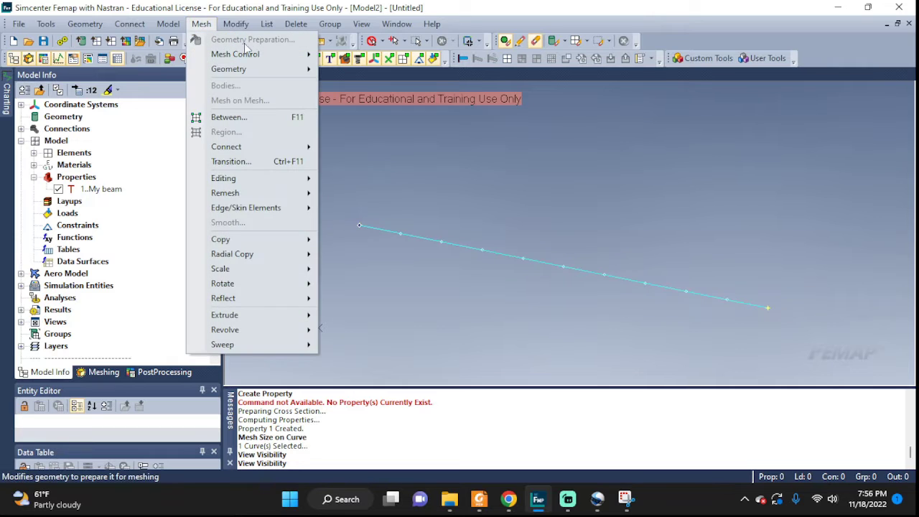
mouse_move(236, 71)
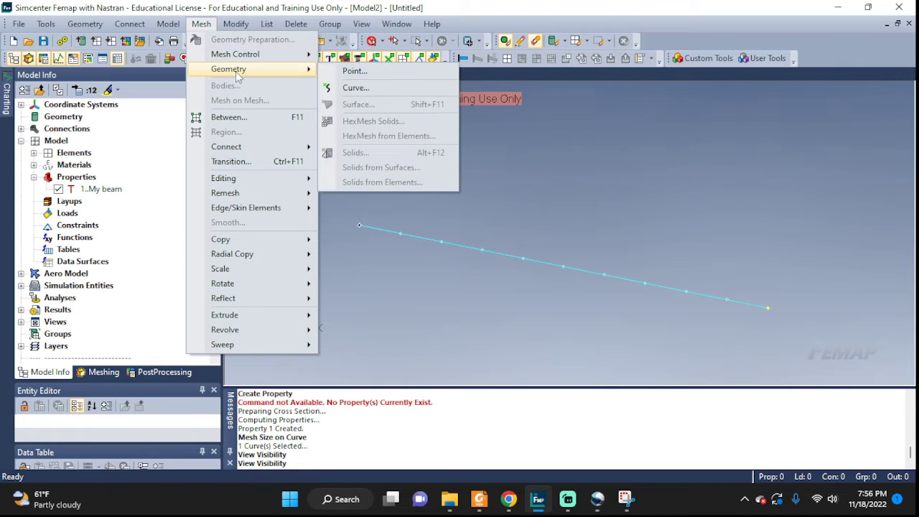
left_click(355, 88)
left_click(563, 267)
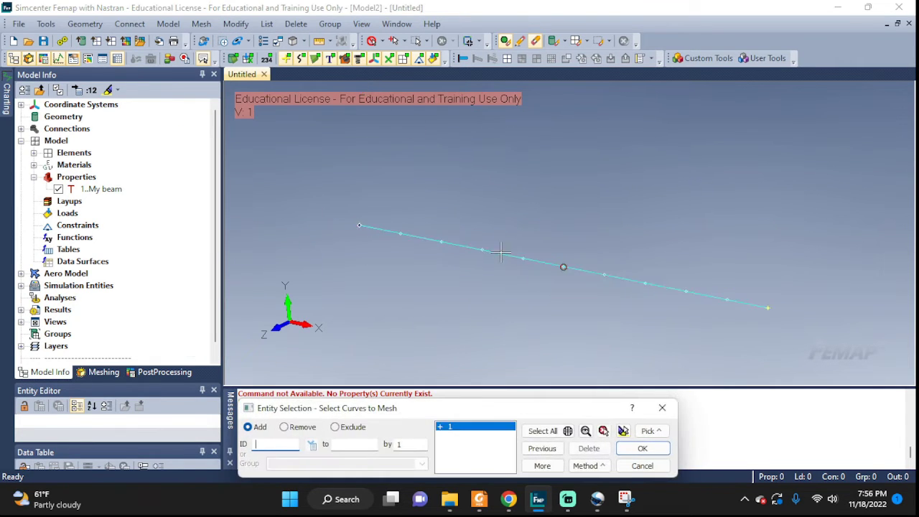
left_click(643, 449)
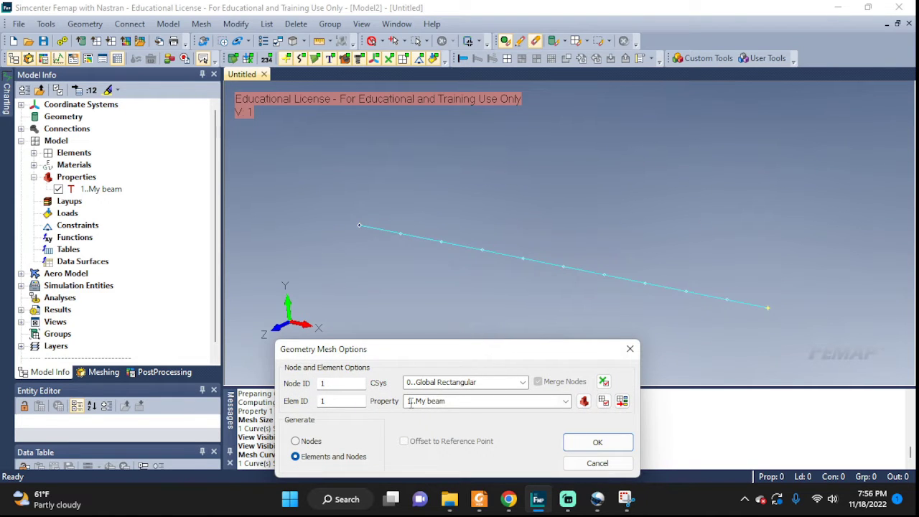
left_click(567, 401)
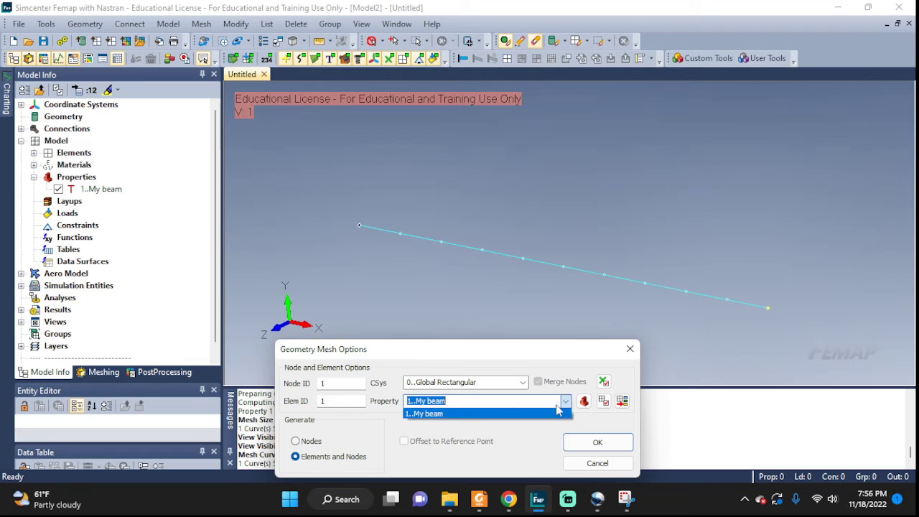
left_click(428, 415)
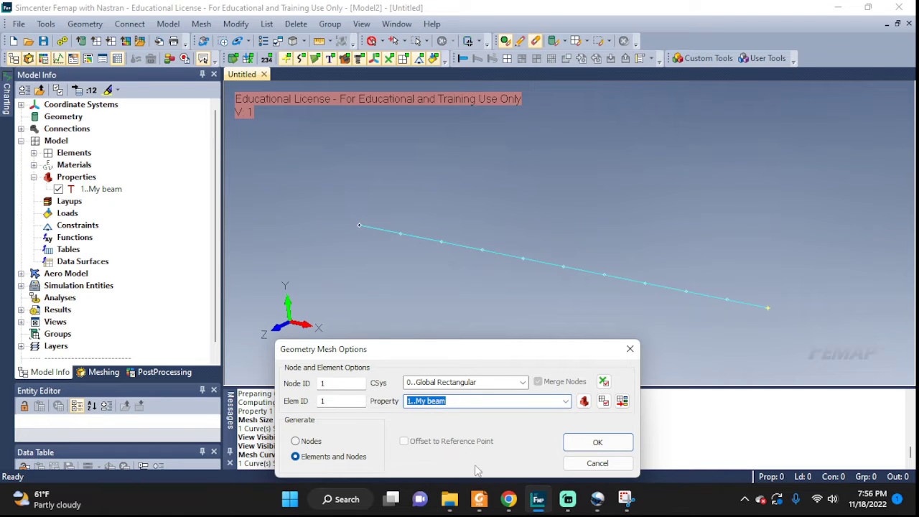
left_click(595, 443)
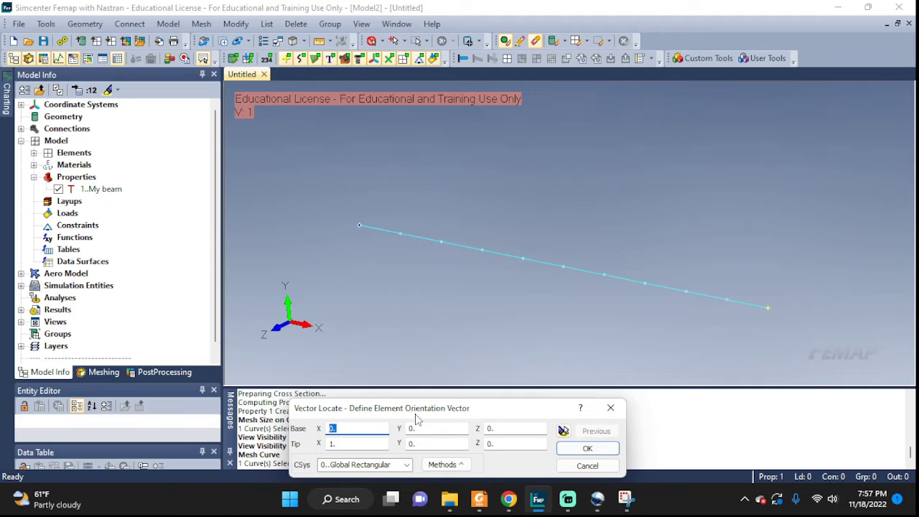
- Define the element orientation vector by the Global Axis method along the positive Y axis
left_click_drag(418, 418, 347, 336)
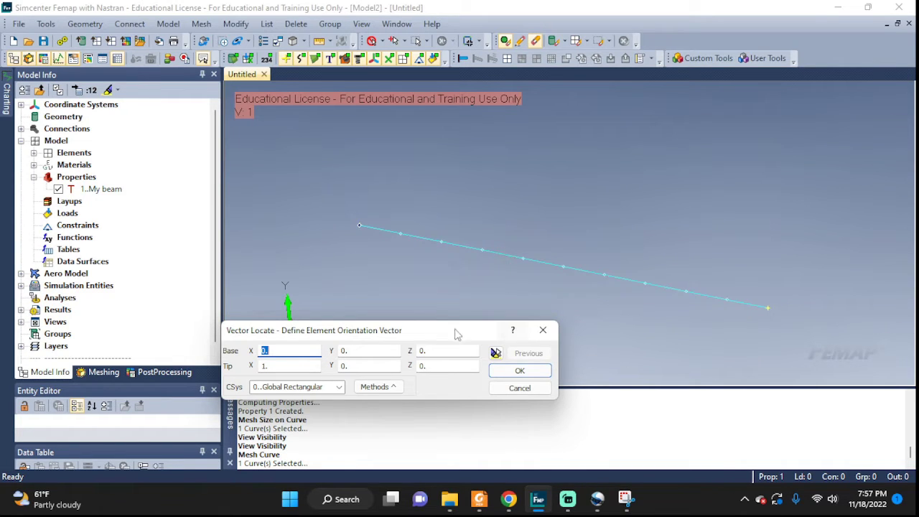
left_click(395, 386)
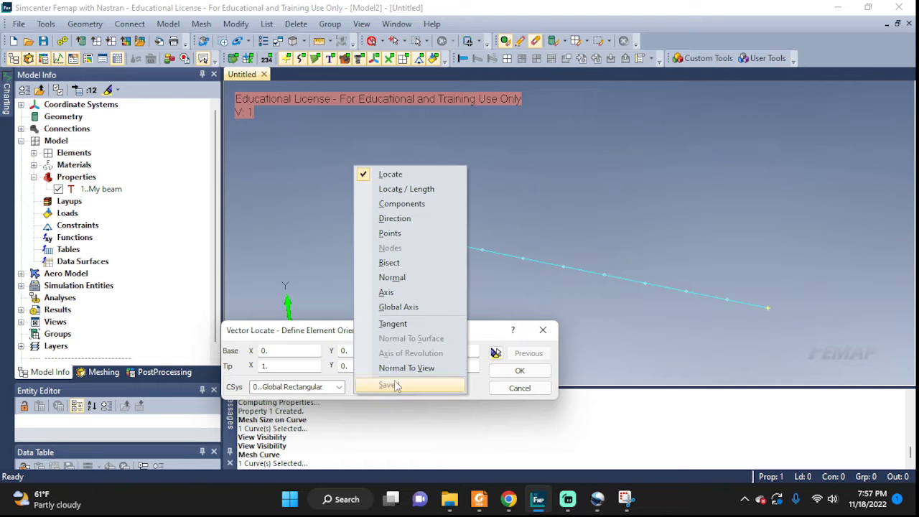
left_click(399, 307)
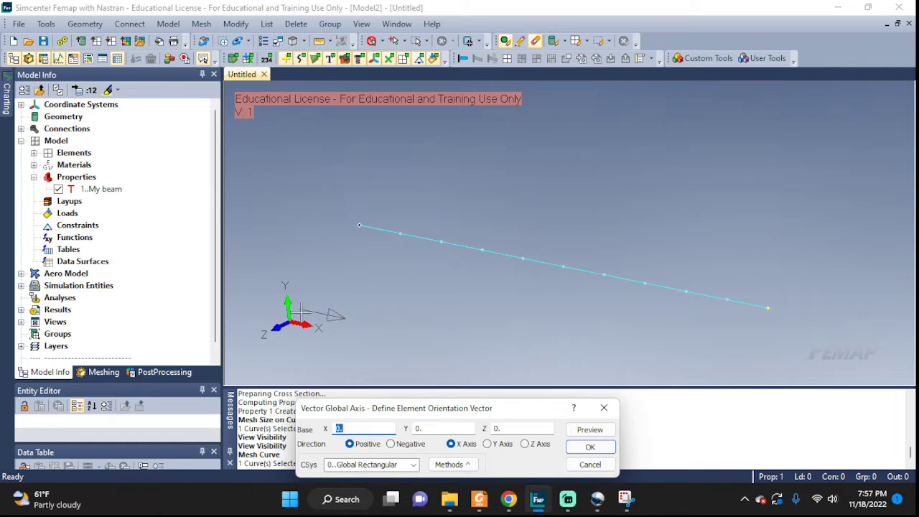
left_click(487, 444)
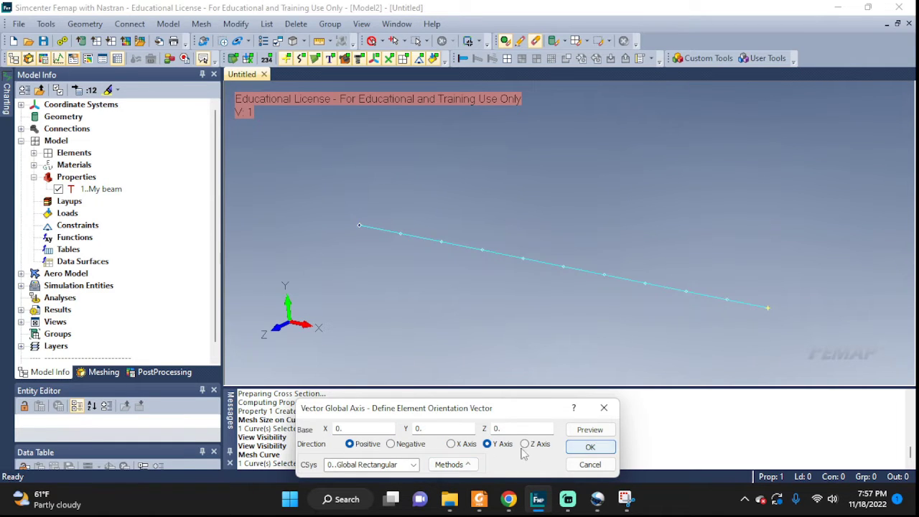
left_click(448, 465)
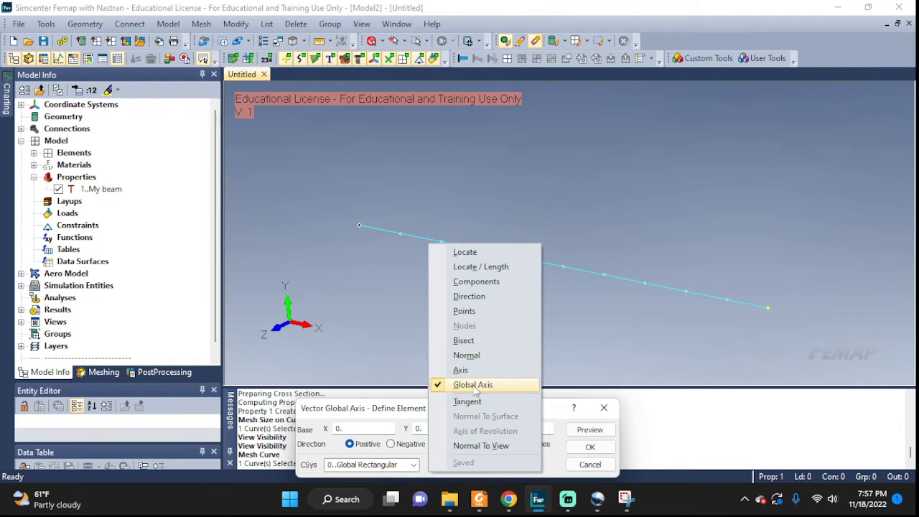
left_click(406, 415)
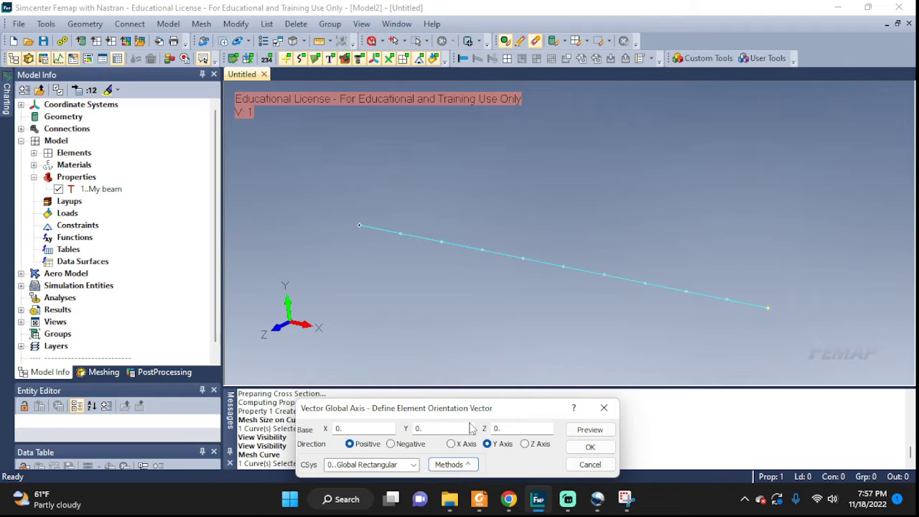
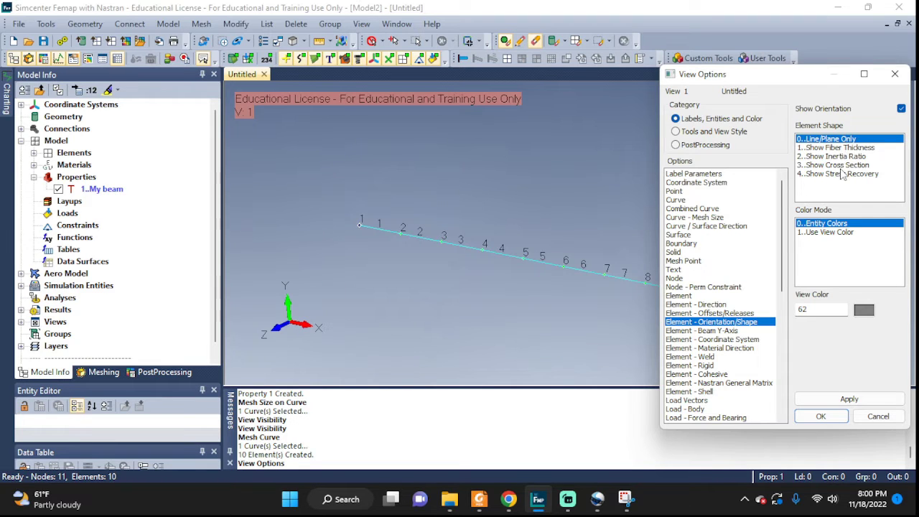
- Display the beam elements with their full cross section through the Element - Orientation/Shape view option
left_click(841, 167)
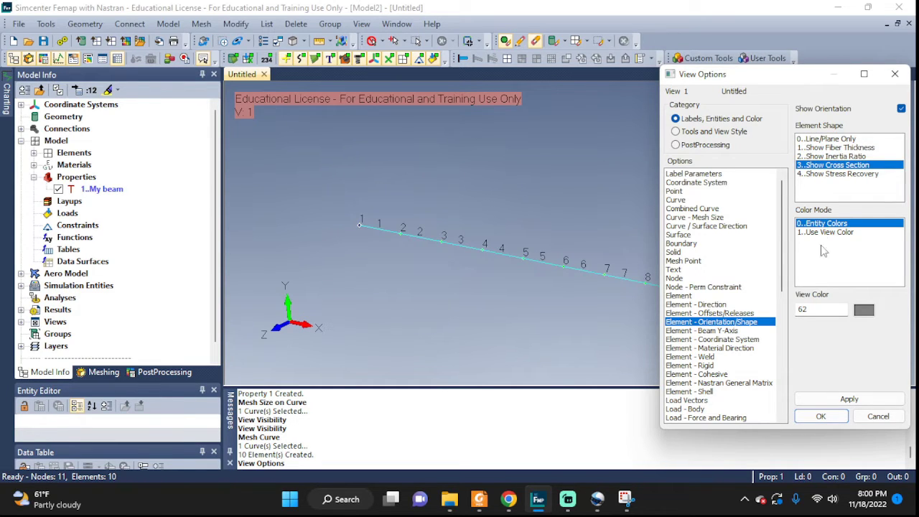
left_click(833, 399)
left_click(820, 416)
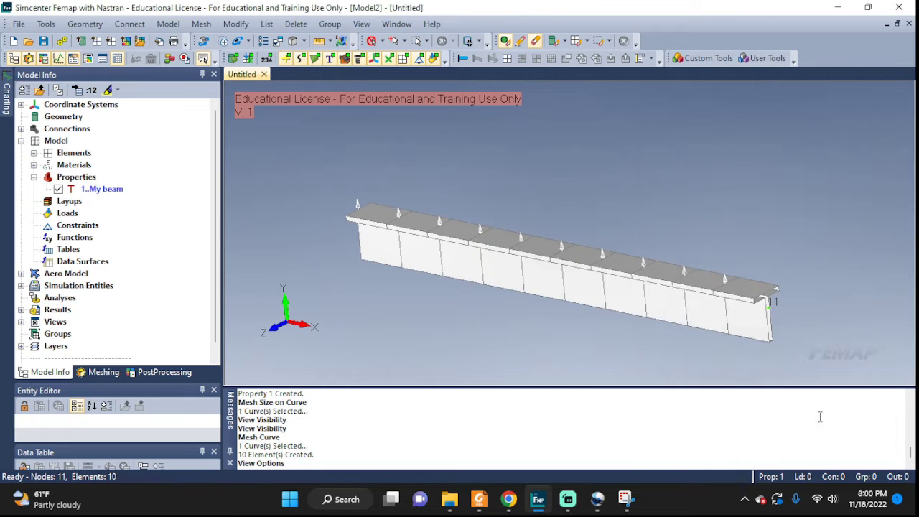
middle_click_drag(821, 323, 570, 222)
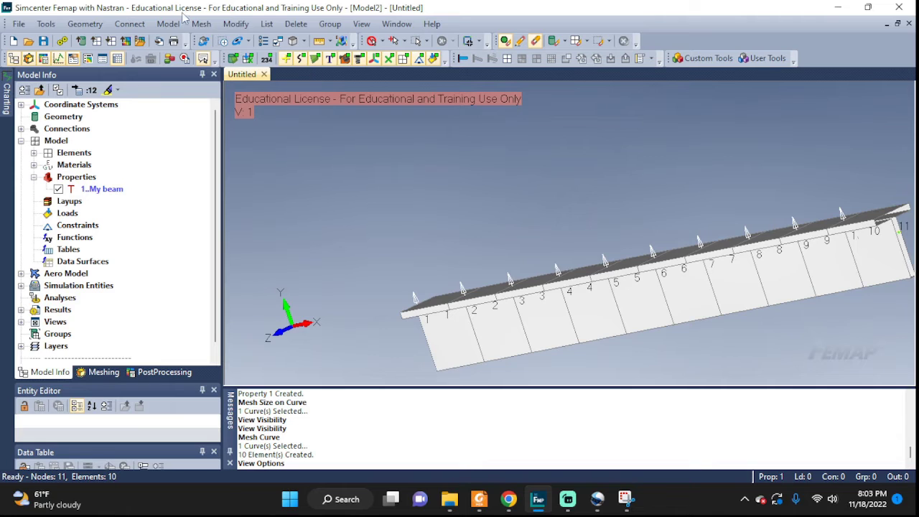
left_click(168, 23)
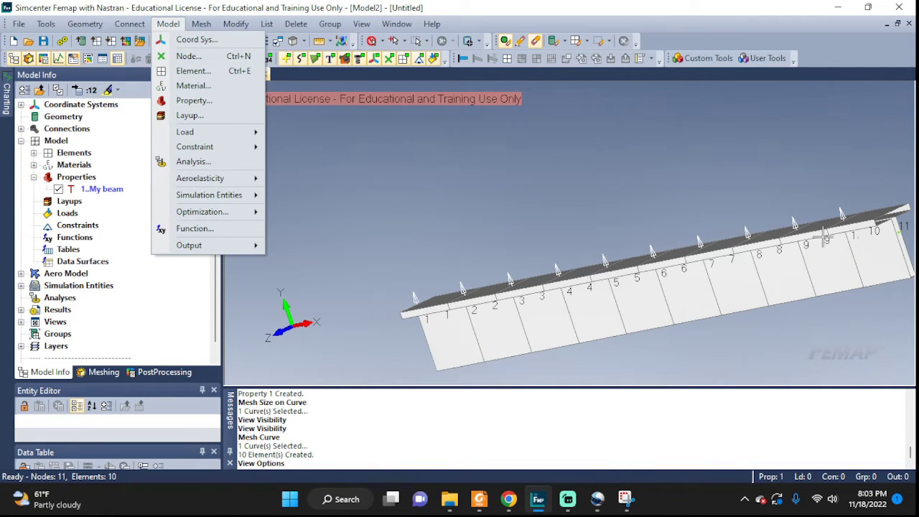
left_click(763, 194)
scroll(842, 252, "up", 2)
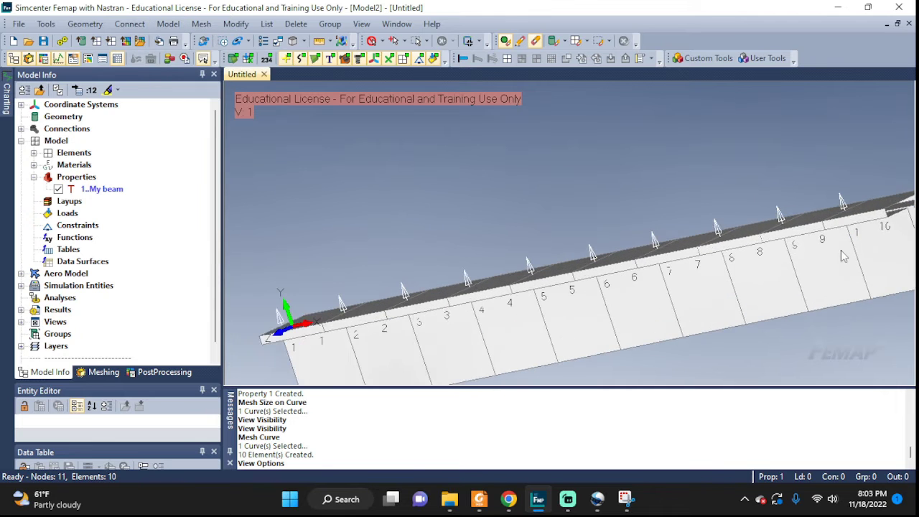
scroll(841, 248, "up", 4)
middle_click_drag(841, 241, 712, 252)
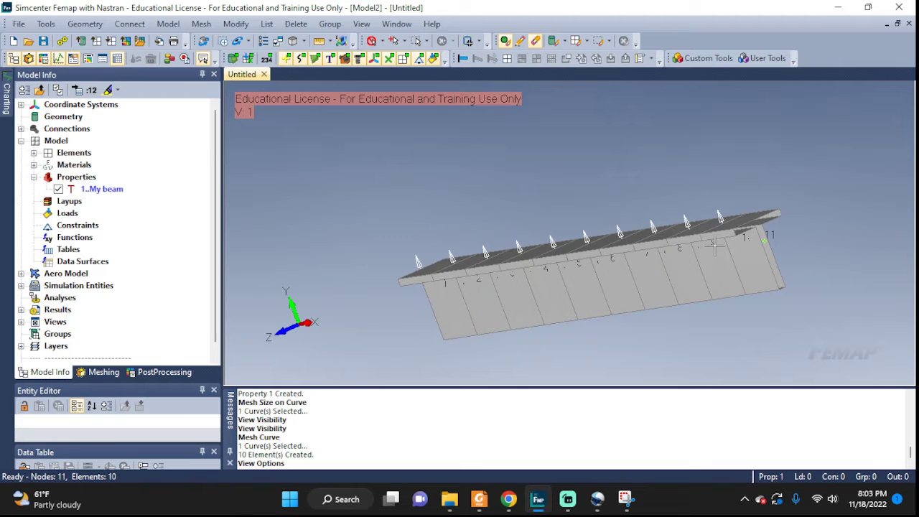
- Turn the Show Orientation display of the elements off and back on, applying each change to the view
key("F6")
left_click(901, 109)
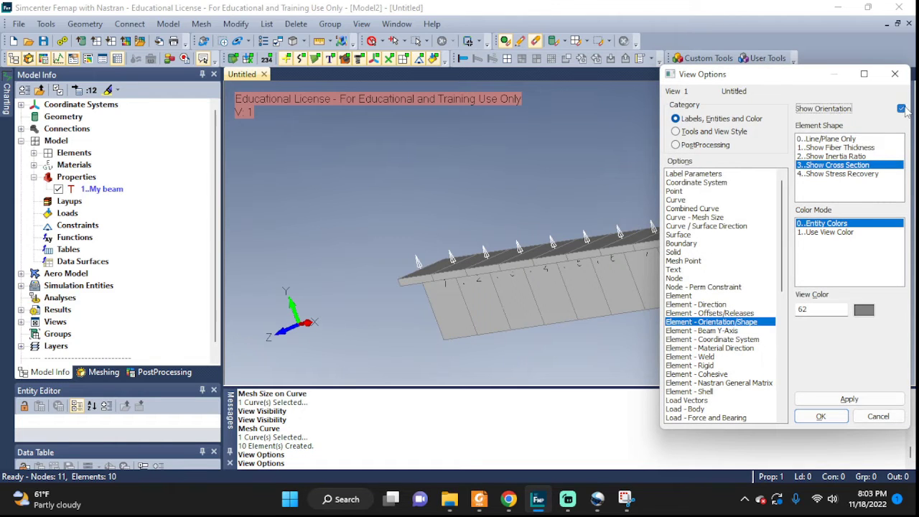
left_click(863, 402)
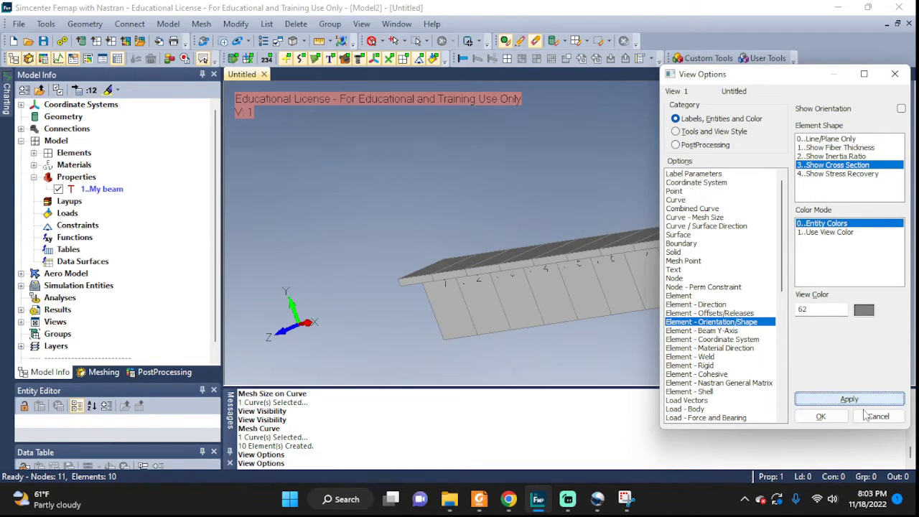
left_click(901, 110)
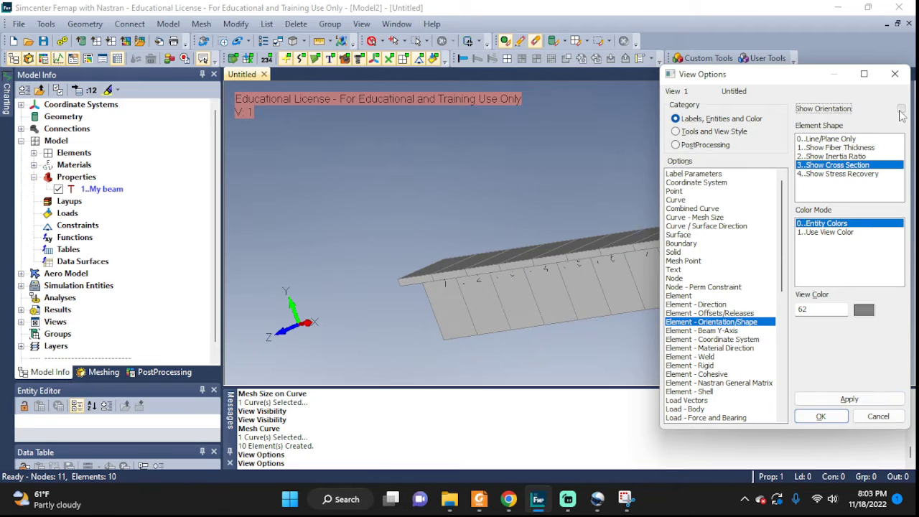
left_click(843, 402)
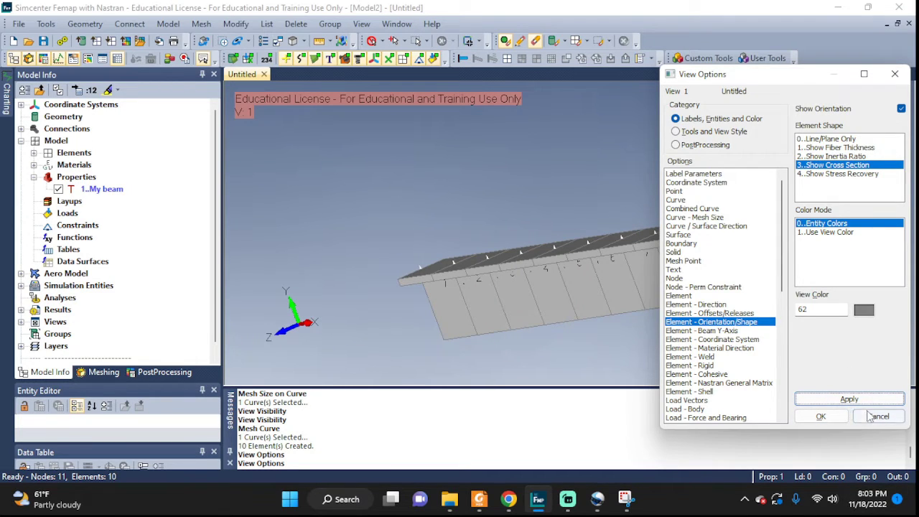
- Set the element shape display to Line/Plane Only so the beam elements are drawn as simple lines
left_click(831, 139)
left_click(849, 399)
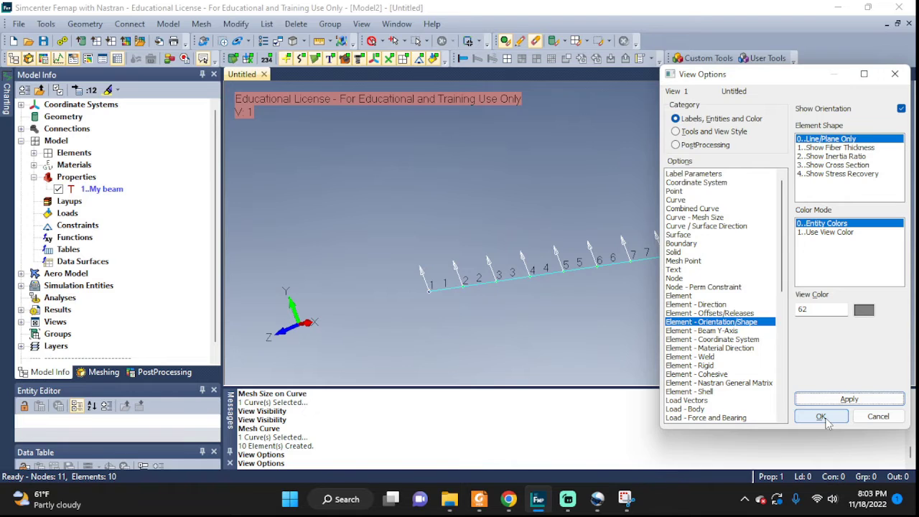
left_click(824, 419)
middle_click_drag(637, 274, 694, 281)
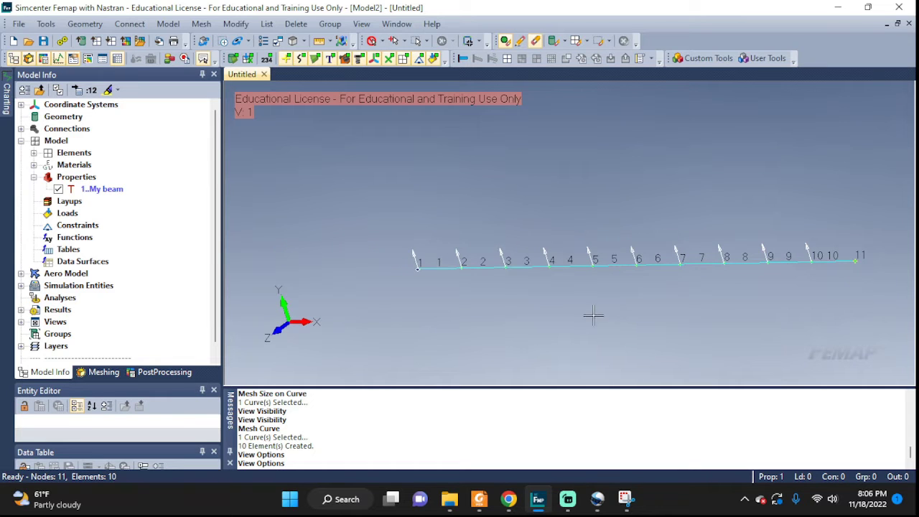
middle_click_drag(593, 316, 589, 324)
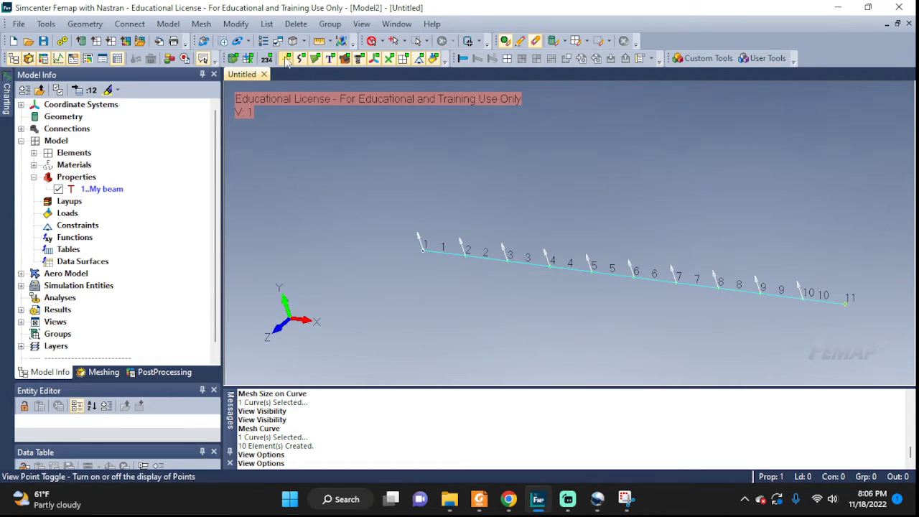
- Check the supports in the Snipping Tool problem sketch, and create a constraint set titled BCs for constraints on points
left_click(629, 501)
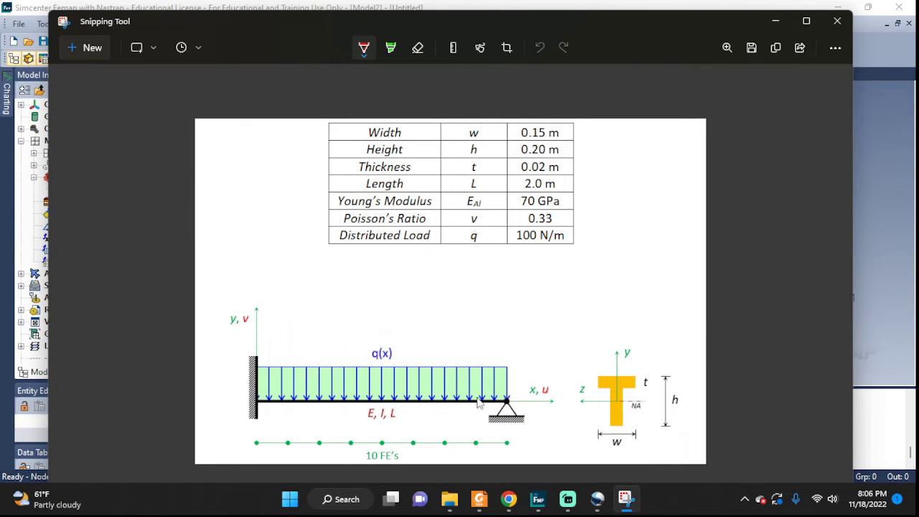
left_click(775, 23)
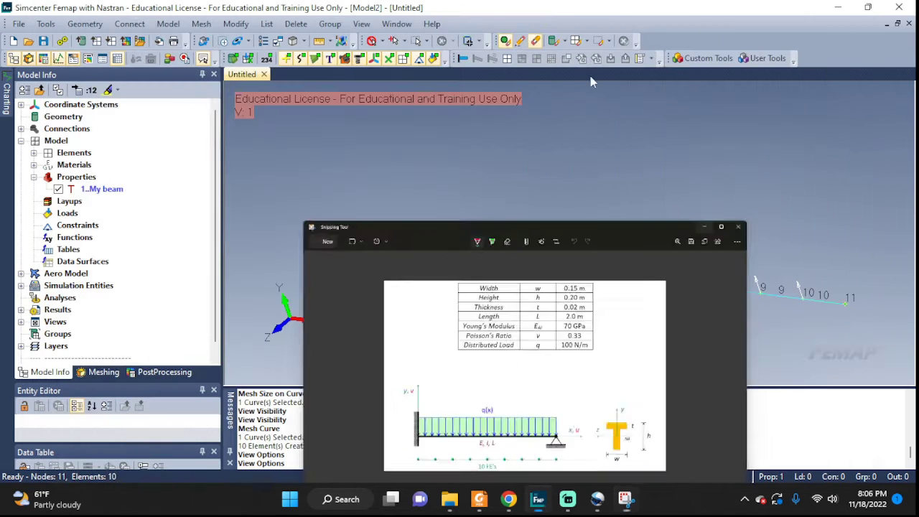
left_click(168, 24)
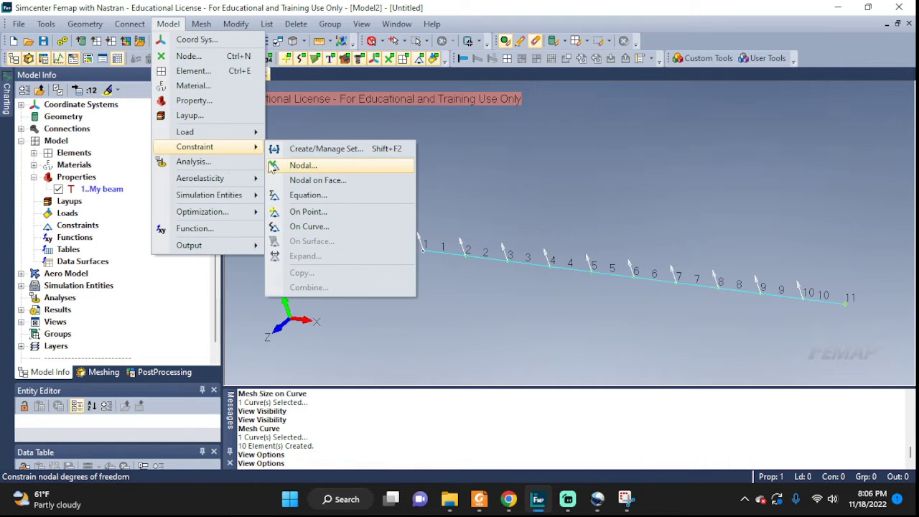
mouse_move(237, 148)
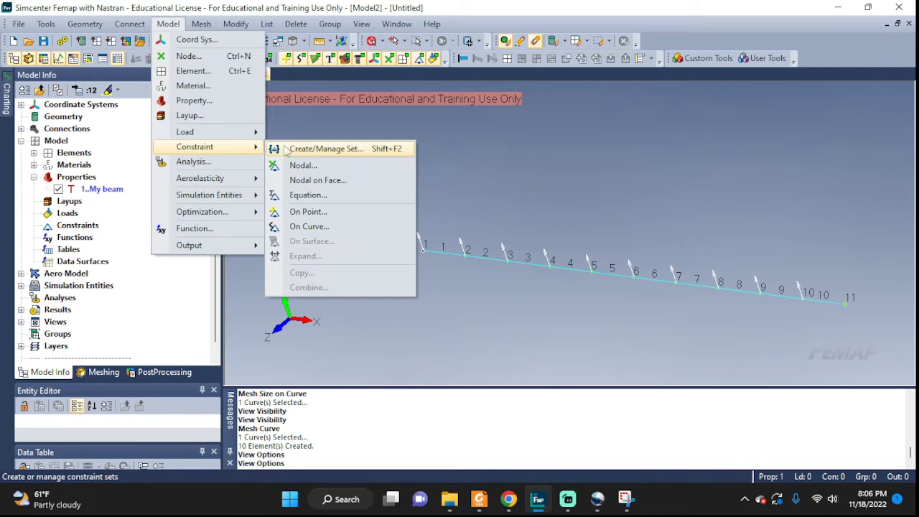
left_click(308, 212)
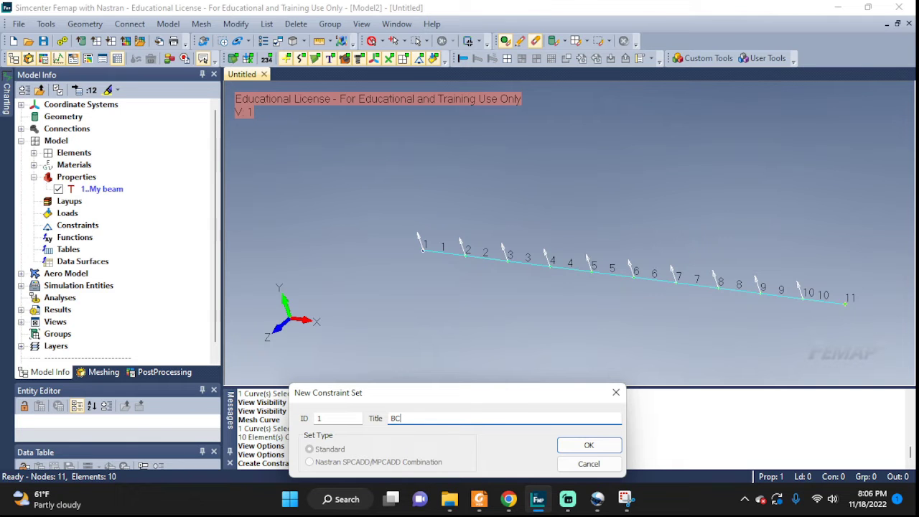
left_click(583, 448)
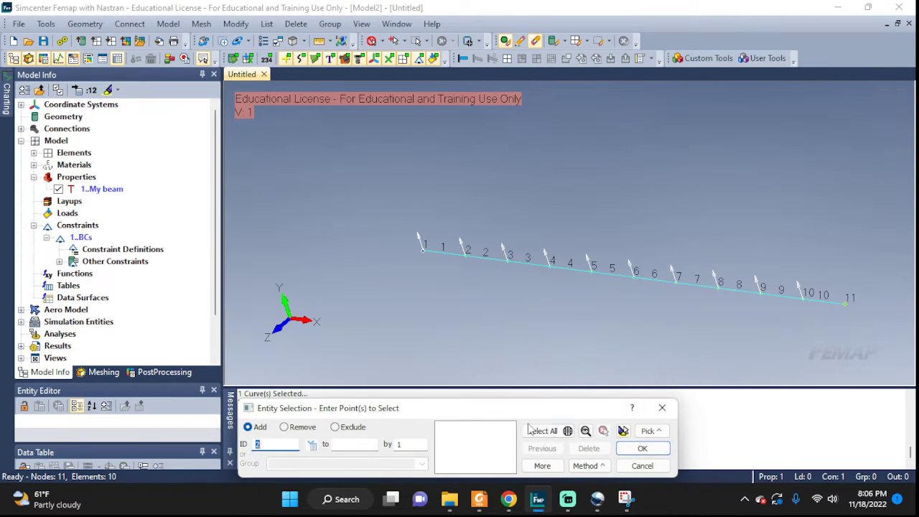
- Apply a Fixed constraint titled "left side" to the point at node 1 of the beam
left_click(424, 249)
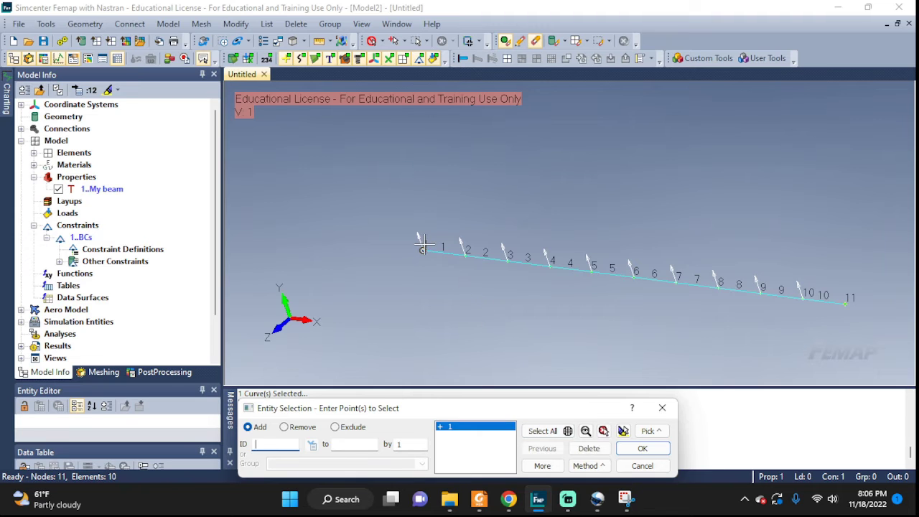
left_click(641, 449)
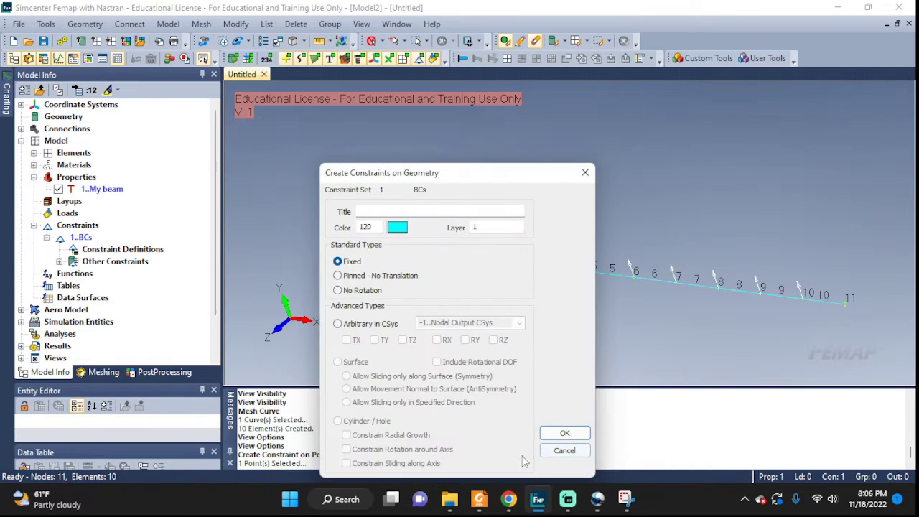
left_click(370, 213)
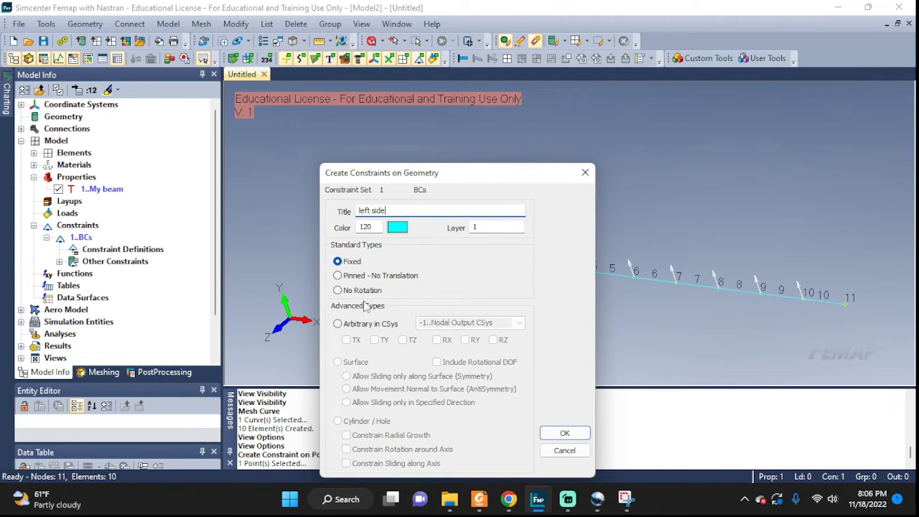
left_click(564, 433)
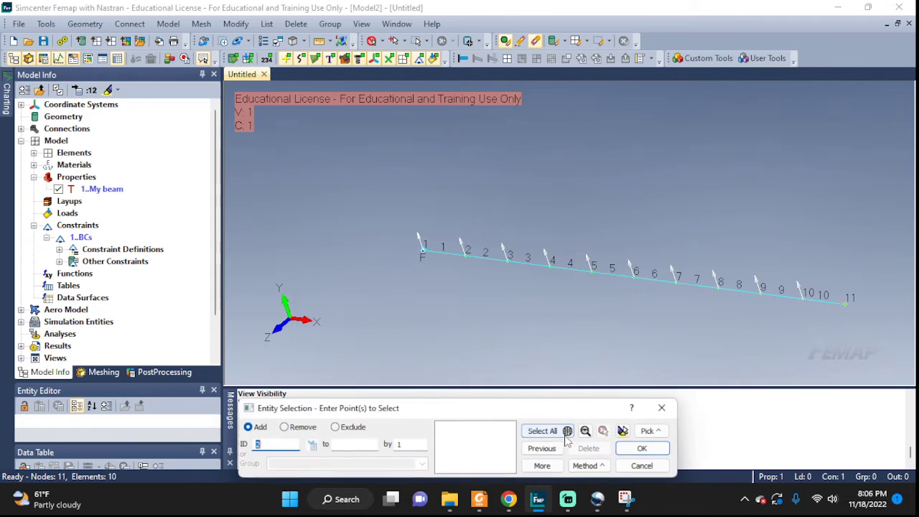
- Apply a Pinned - No Translation constraint titled "right side" to the point at node 11, and finish adding constraints
left_click(846, 303)
left_click(642, 451)
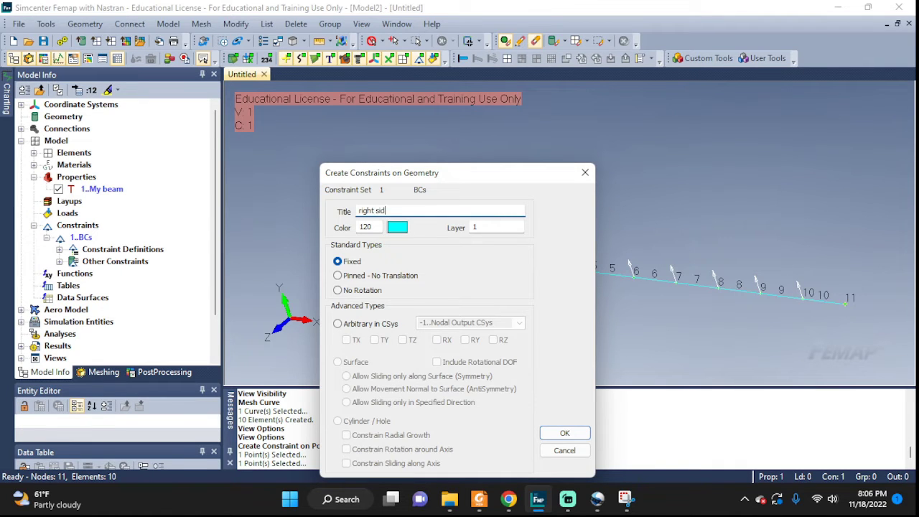
left_click(338, 275)
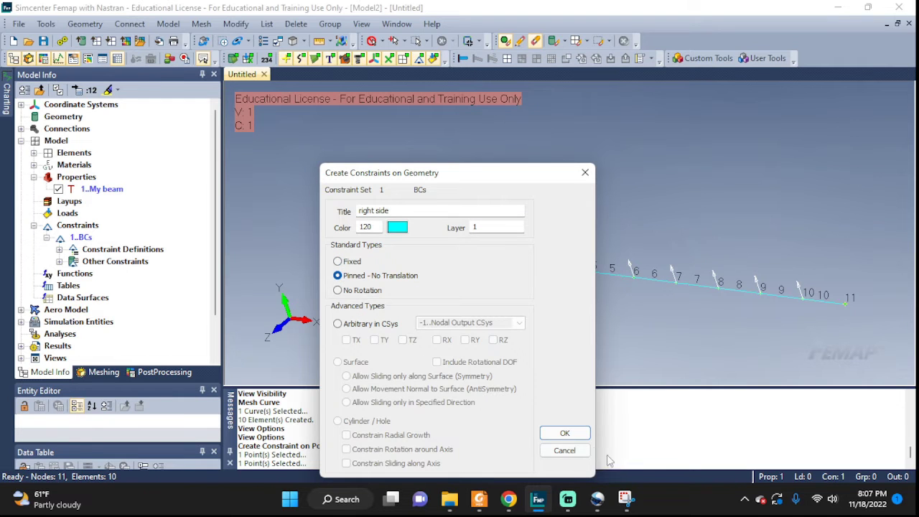
left_click(565, 433)
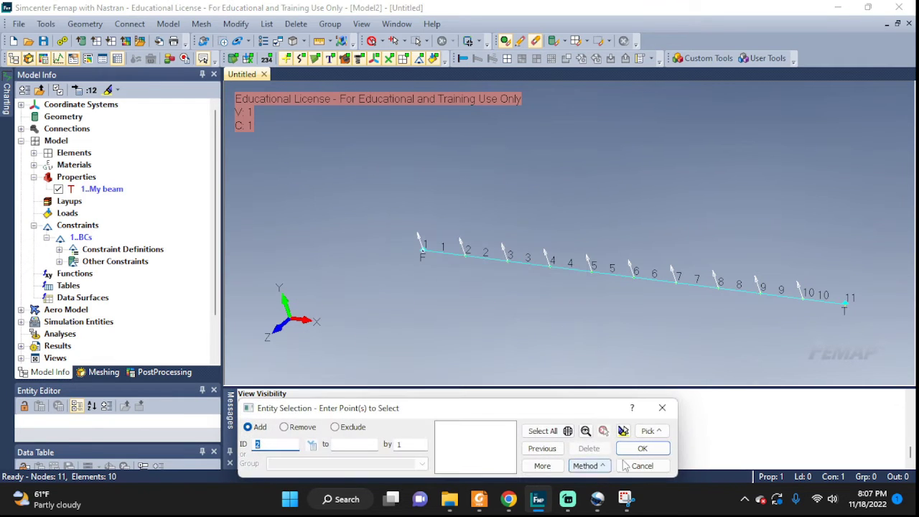
left_click(637, 466)
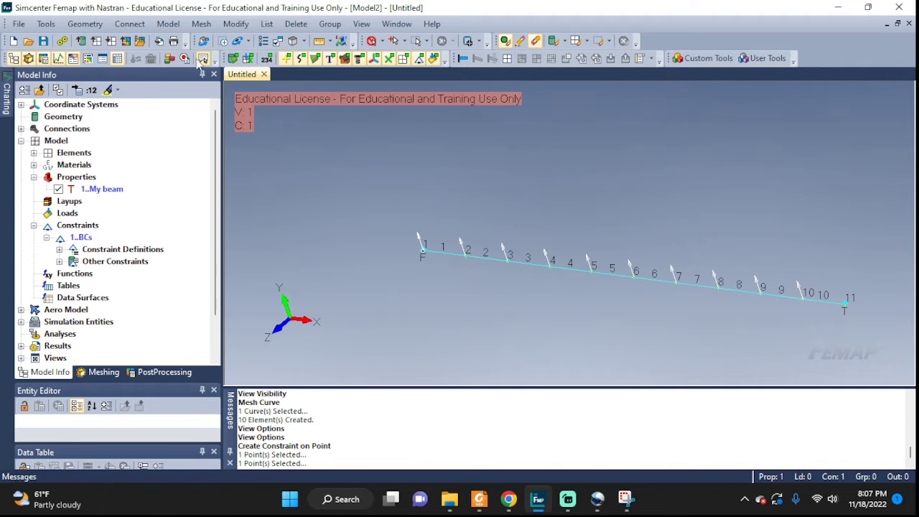
- Start a load on a curve and create a new load set titled F
left_click(168, 23)
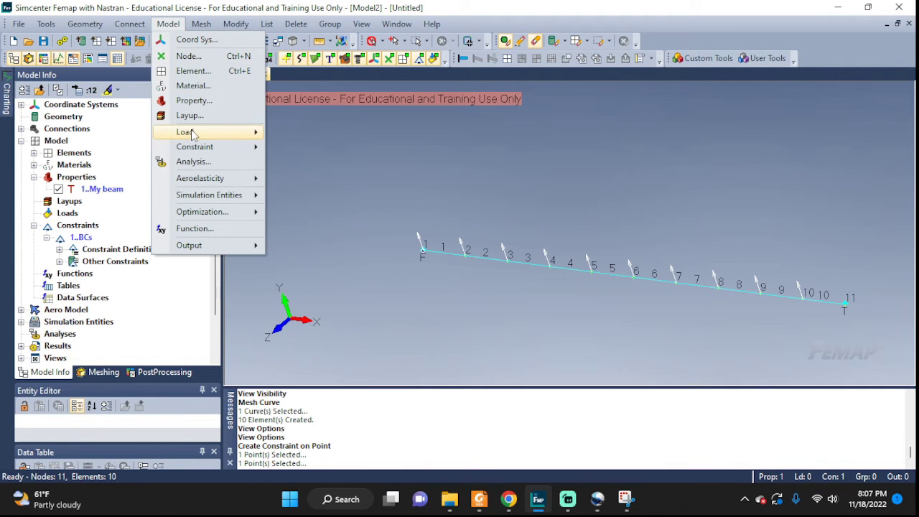
mouse_move(209, 132)
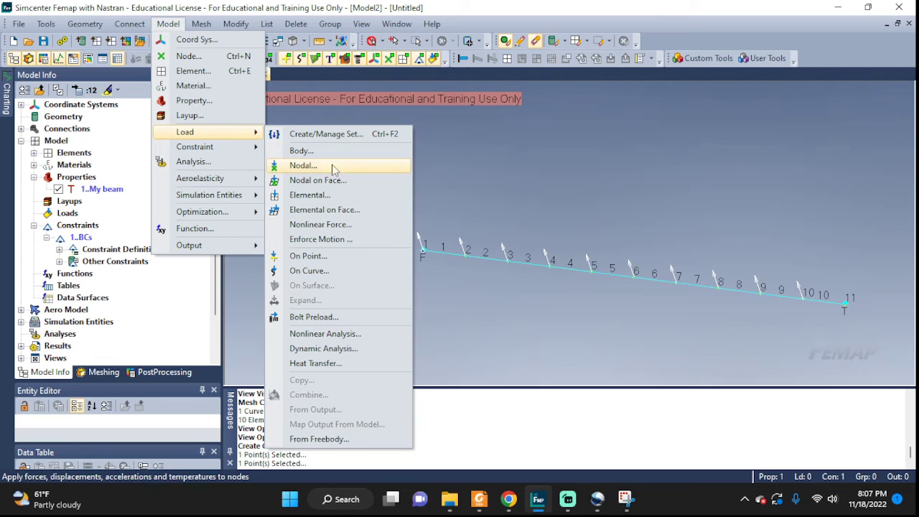
left_click(309, 257)
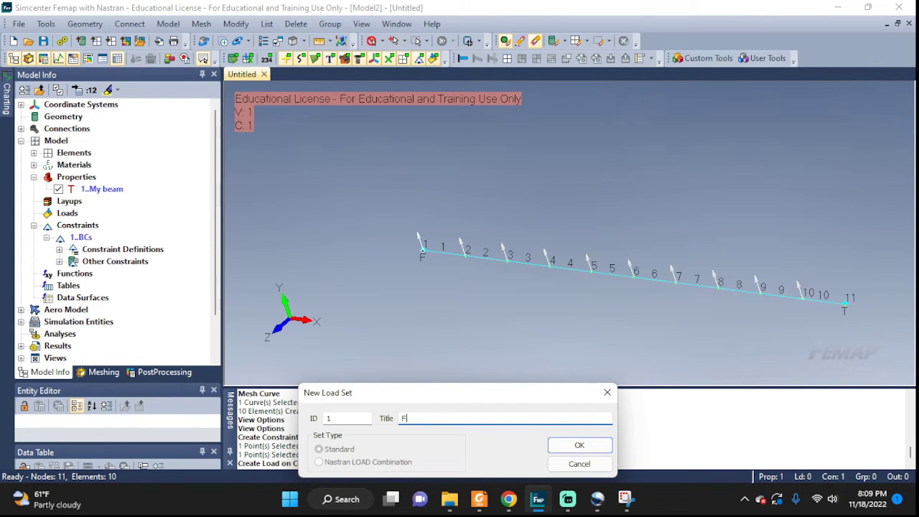
left_click(554, 443)
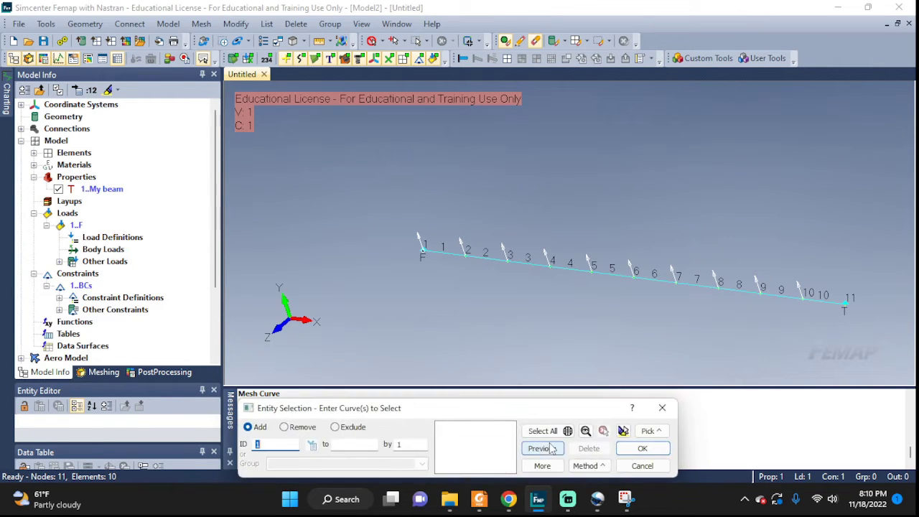
- Select the beam curve for a load titled q, check the load in the problem sketch, and choose the Force Per Length type
left_click(561, 271)
left_click(628, 450)
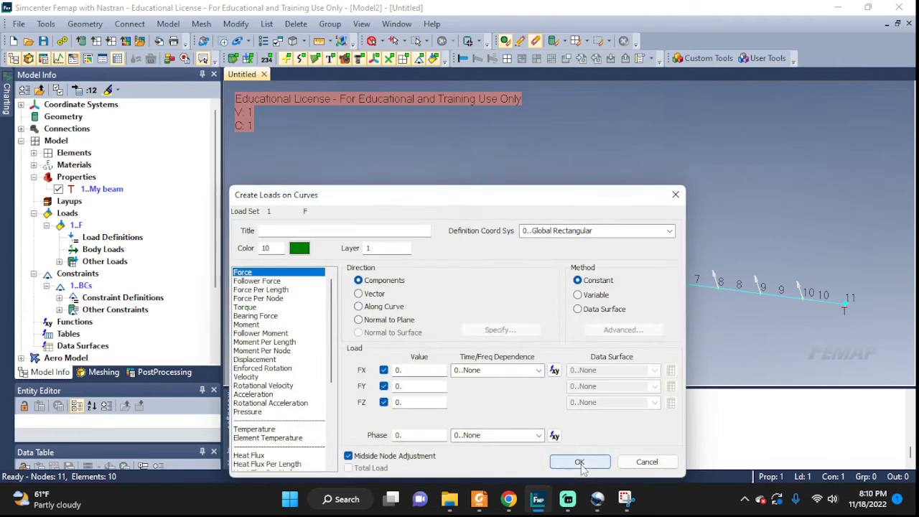
left_click(281, 229)
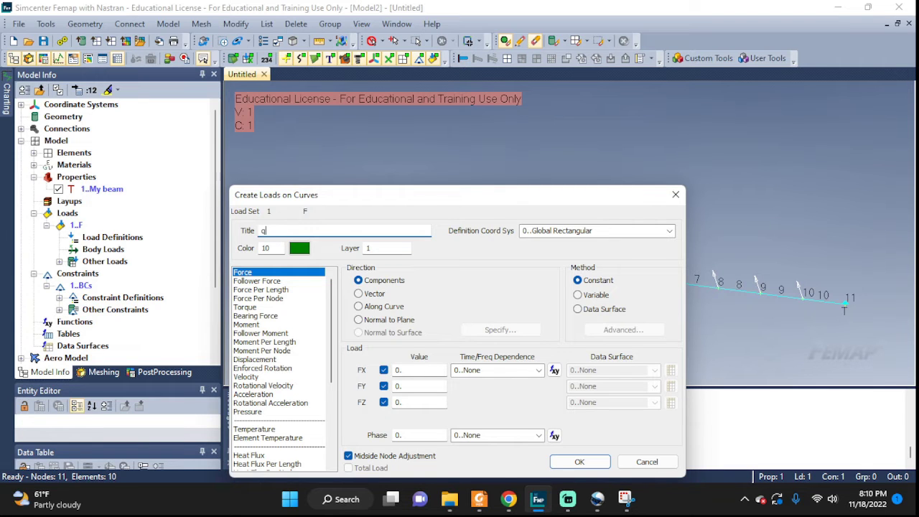
type("q")
left_click(625, 499)
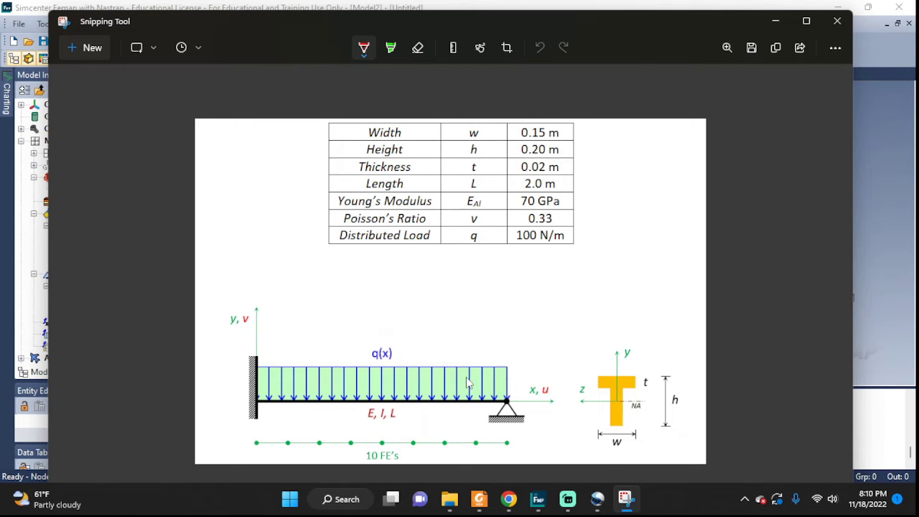
left_click(623, 498)
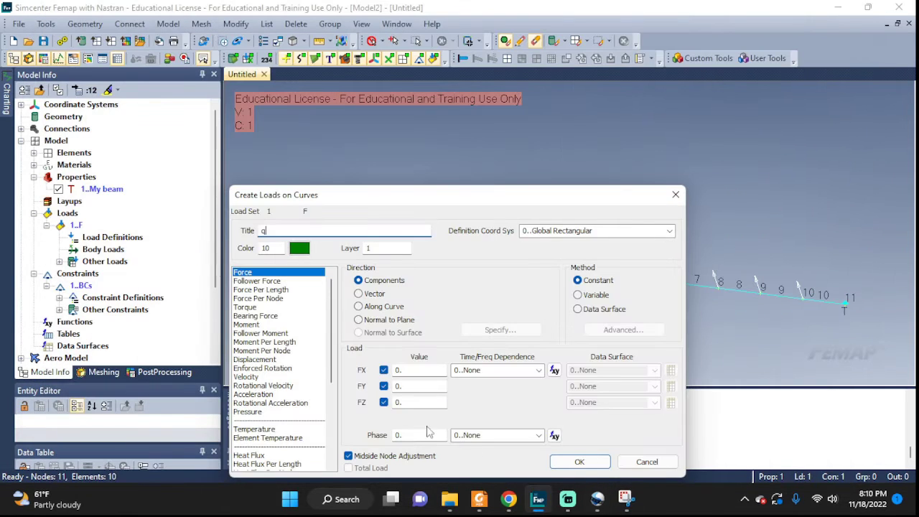
left_click(277, 290)
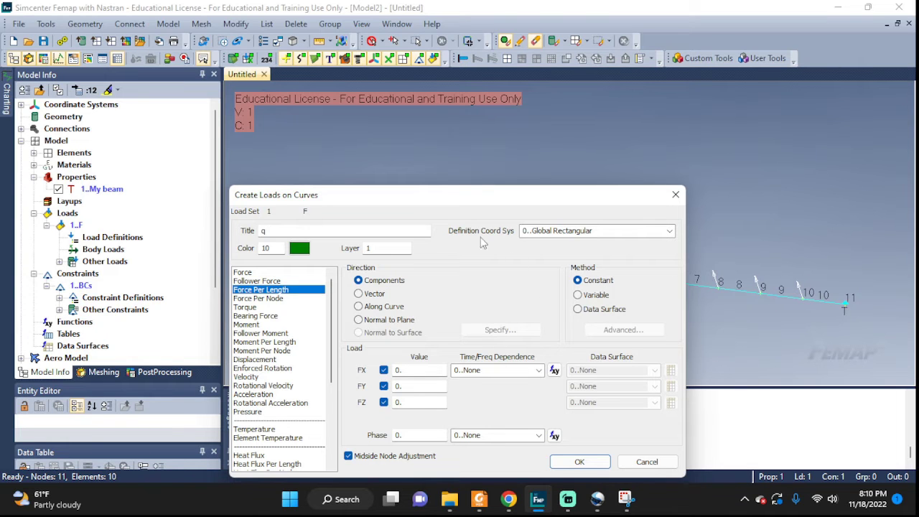
- Look up the distributed load in the problem table, set FY to -100, and create the load on the beam curve
left_click_drag(467, 206, 453, 114)
left_click(424, 296)
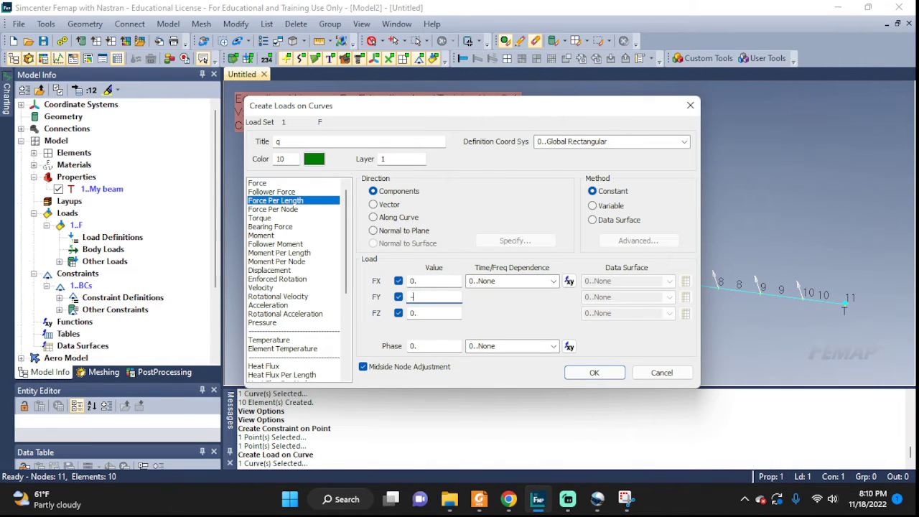
left_click(626, 499)
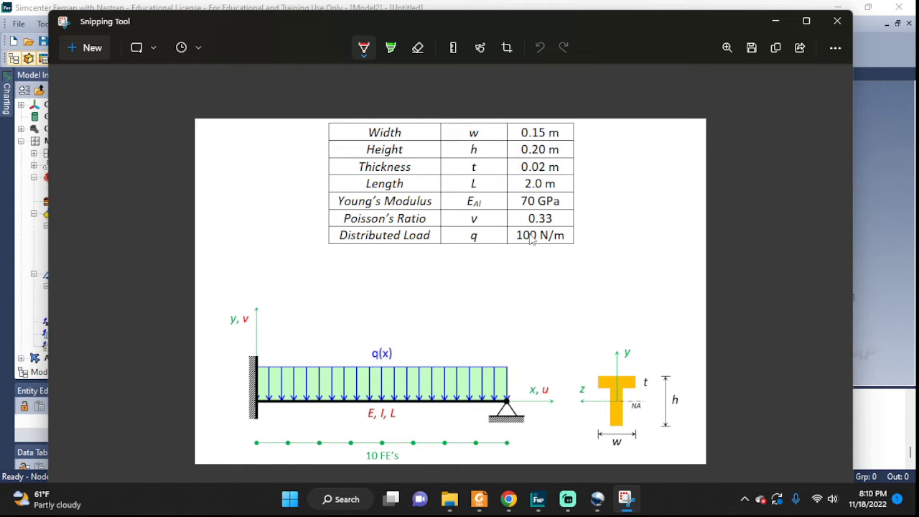
left_click(625, 499)
type("-100")
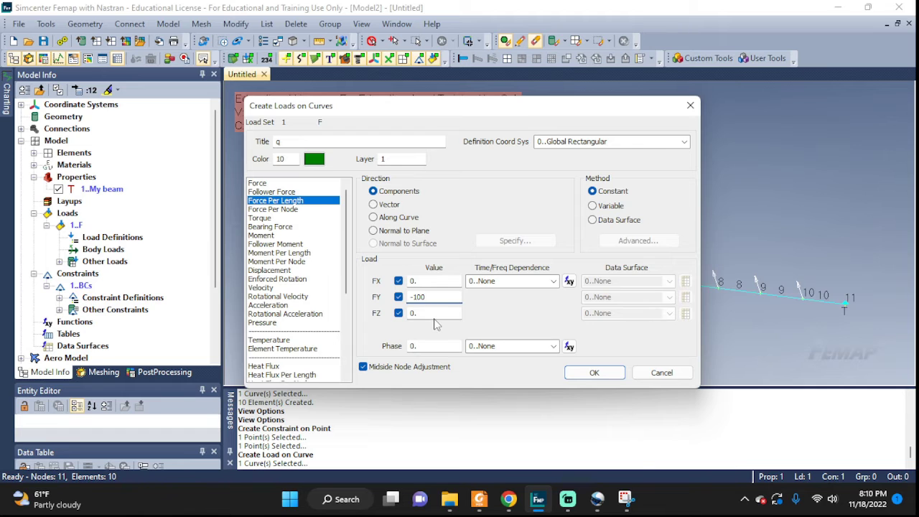
left_click(594, 373)
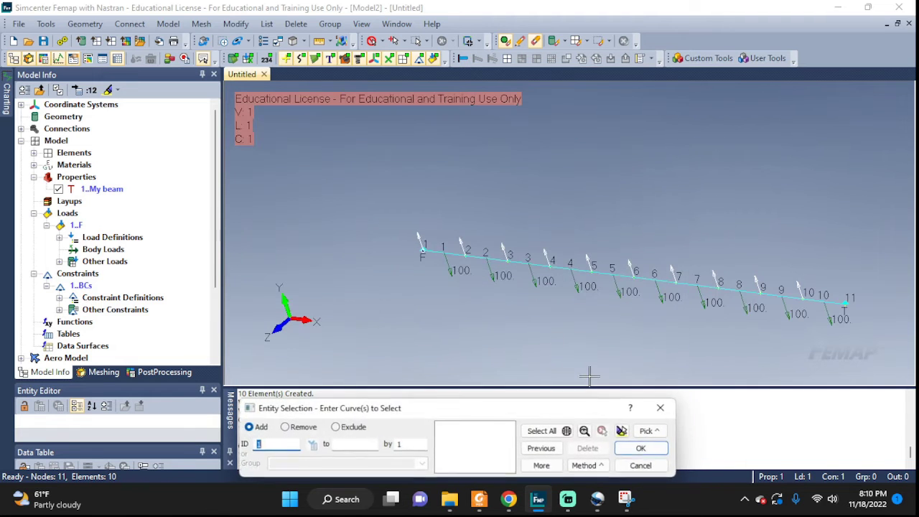
left_click(662, 468)
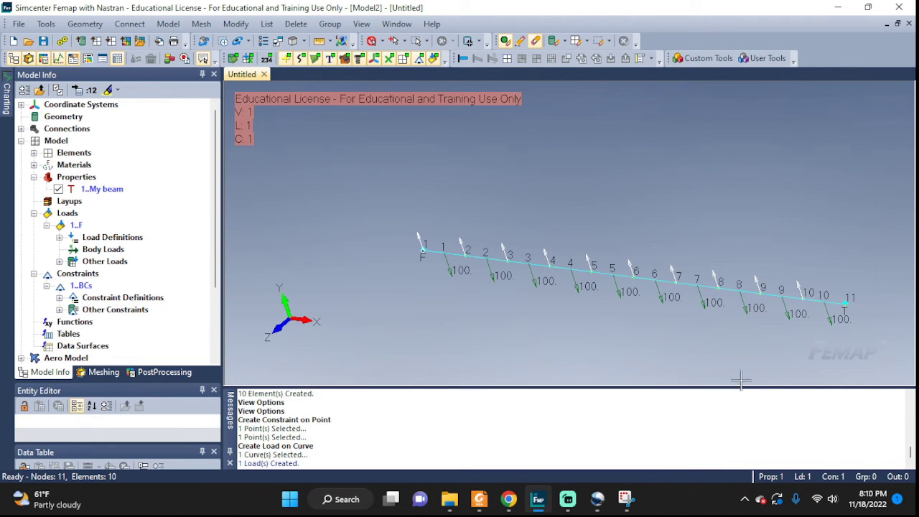
- Create an analysis set titled 1 using Simcenter Nastran, the Static analysis type and the Integrated Solver
middle_click_drag(741, 381, 760, 265)
middle_click_drag(727, 271, 697, 268)
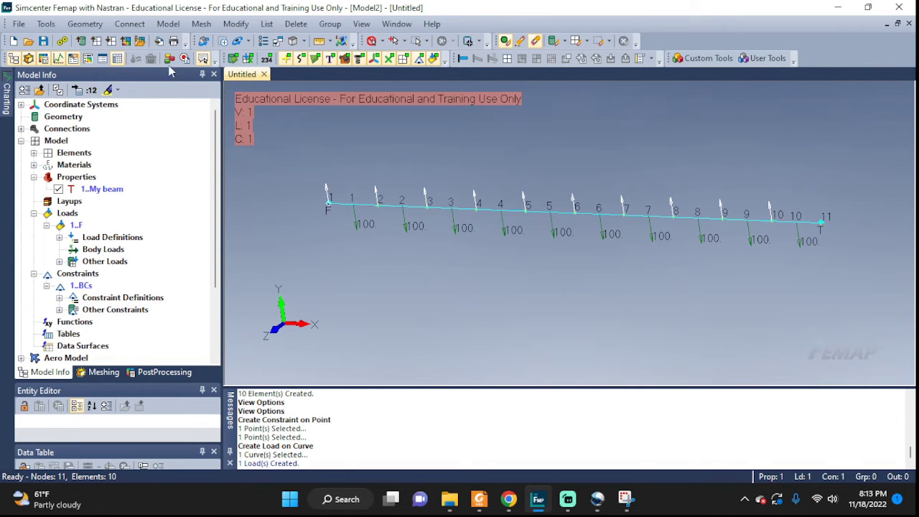
left_click(158, 25)
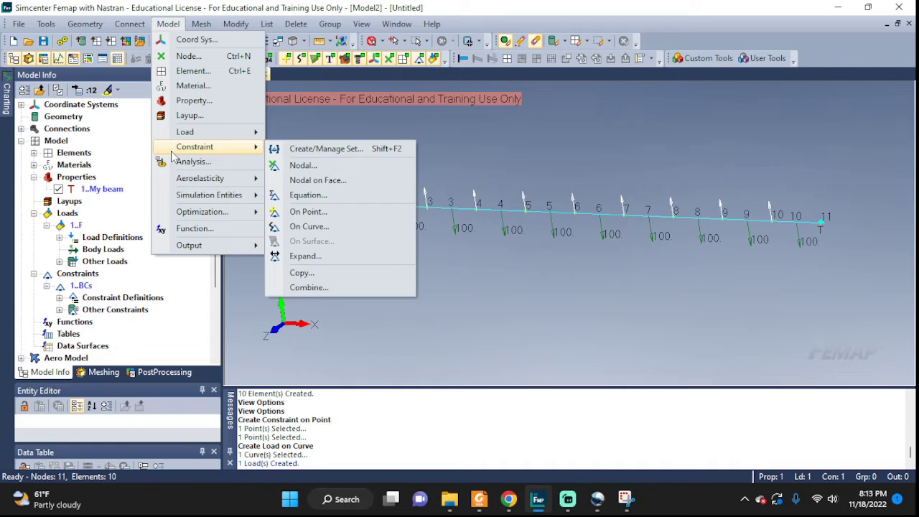
left_click(199, 162)
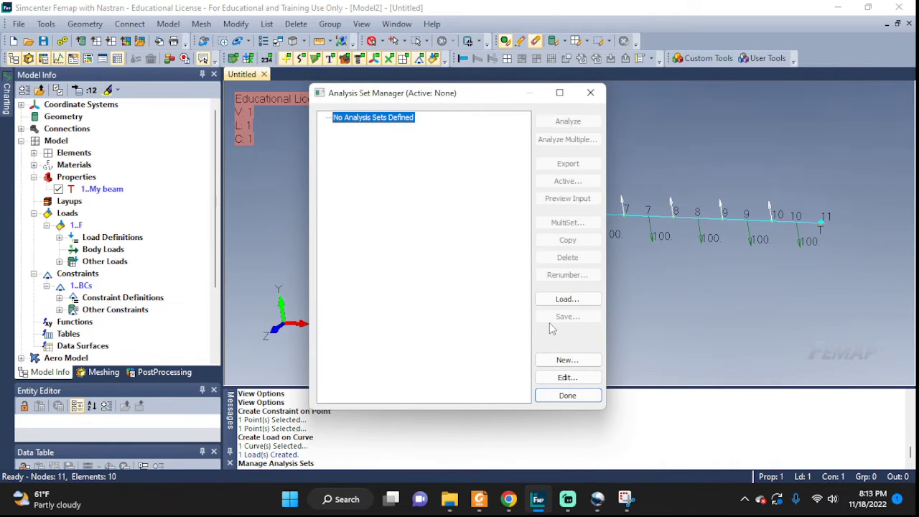
left_click(553, 361)
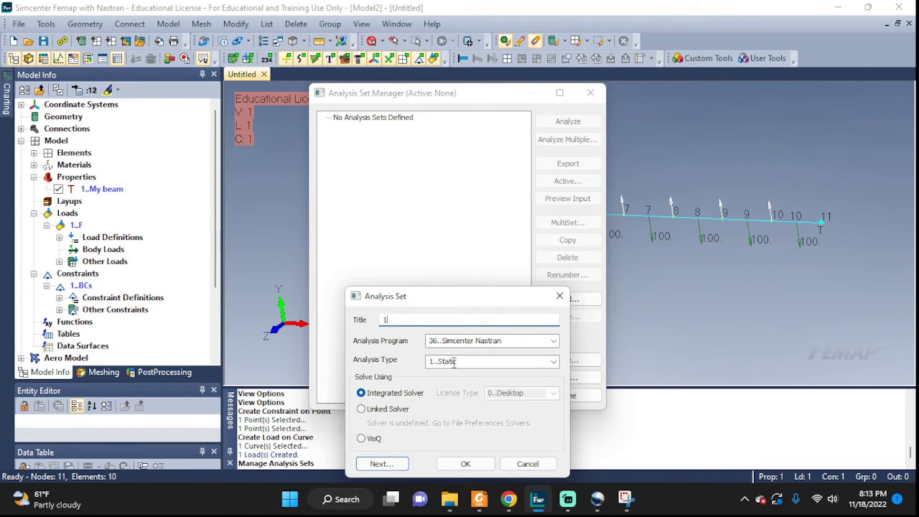
left_click(466, 464)
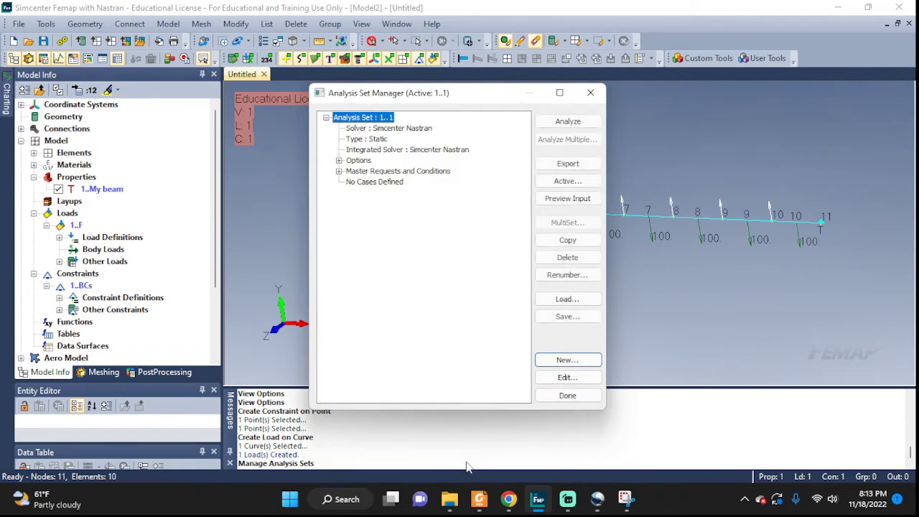
- Run the static analysis, check in the messages that it has finished, and close the analysis monitor
left_click(559, 121)
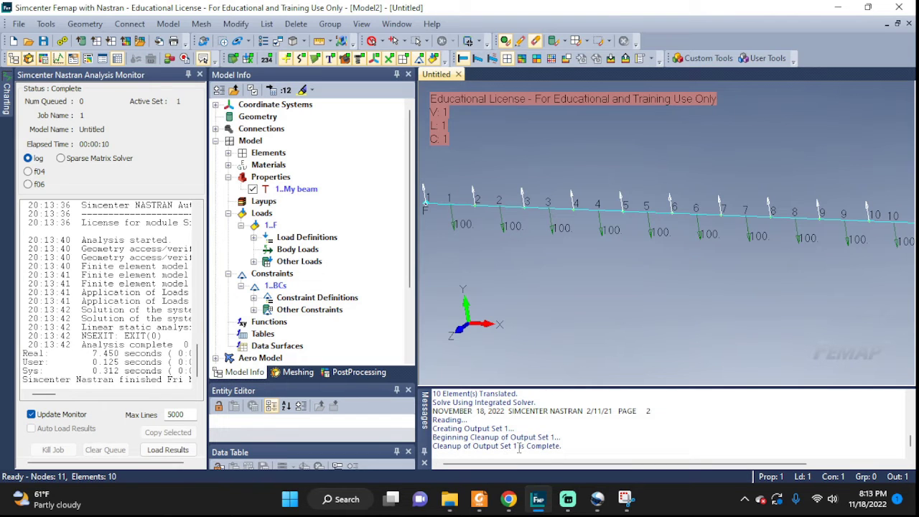
left_click_drag(519, 448, 568, 448)
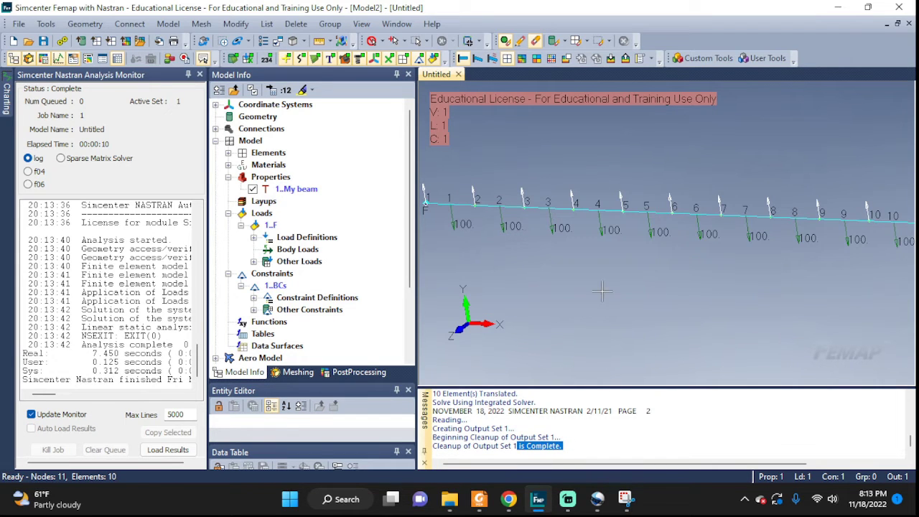
left_click(200, 75)
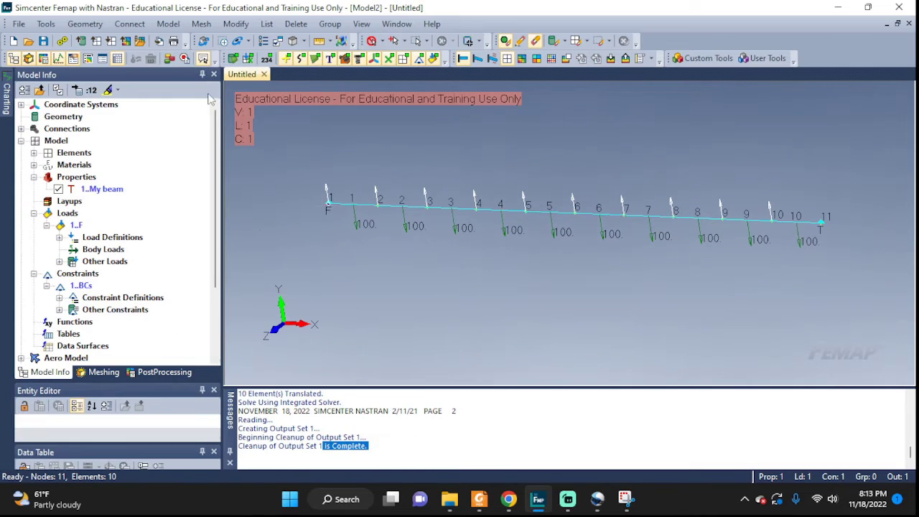
middle_click_drag(775, 261, 744, 267)
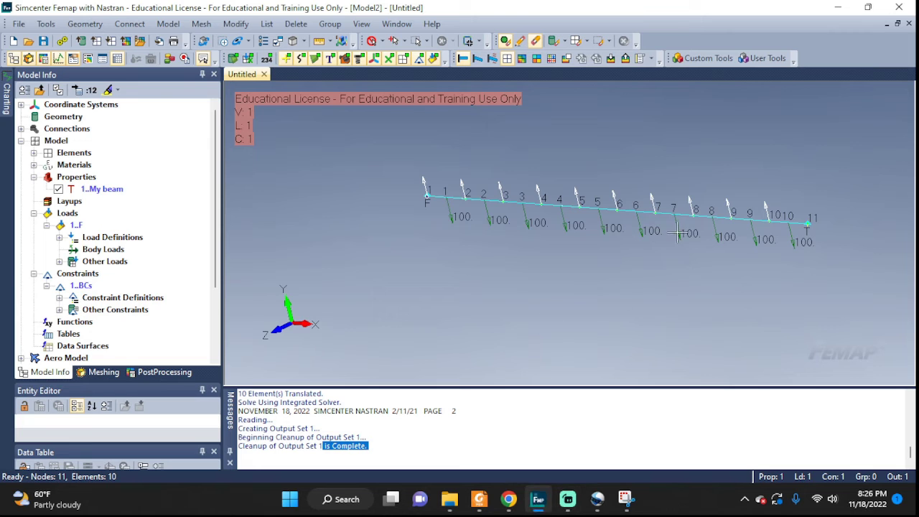
left_click(361, 23)
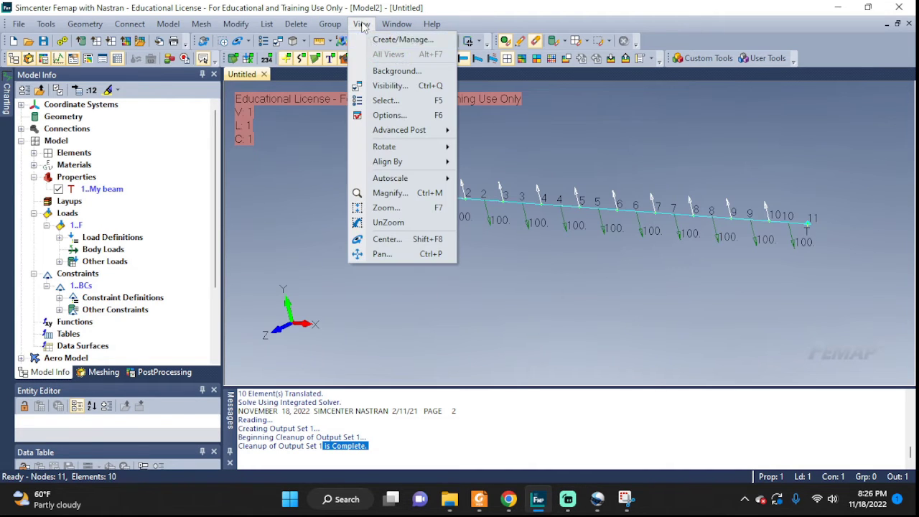
left_click(390, 87)
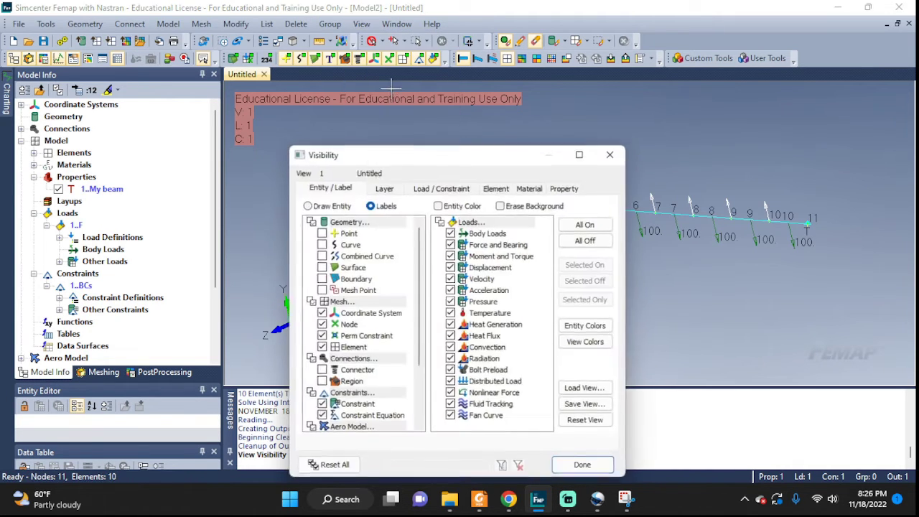
left_click(610, 154)
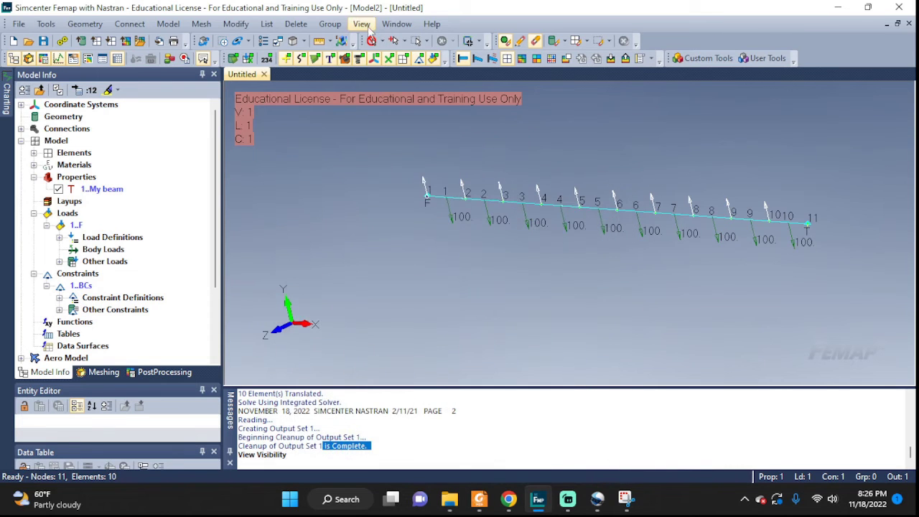
- Select the Deform deformed style and Beam Diagram contour style for the view, and open the deformed and contour data selection
left_click(361, 23)
left_click(385, 101)
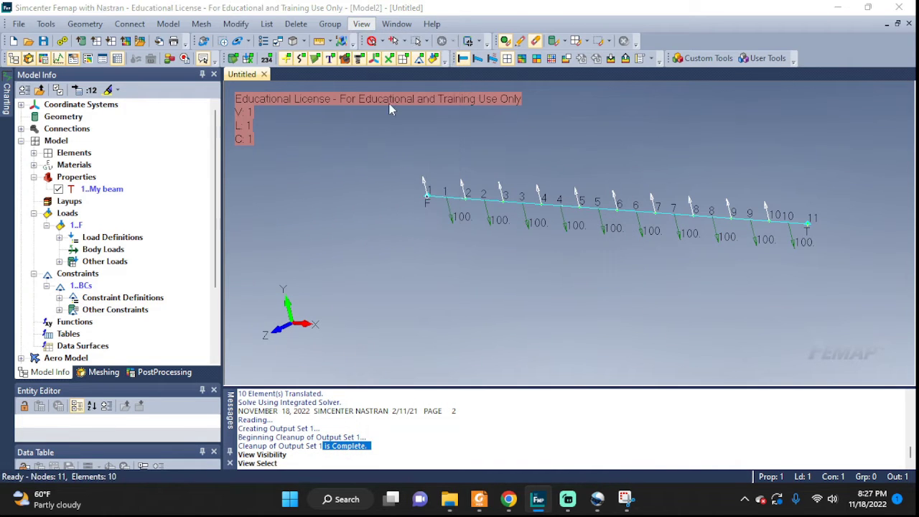
left_click(412, 349)
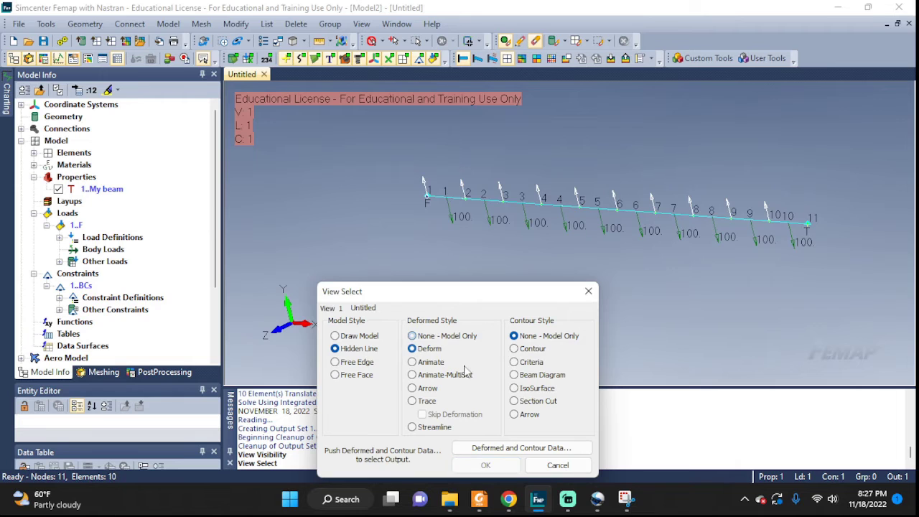
left_click(514, 375)
left_click(509, 446)
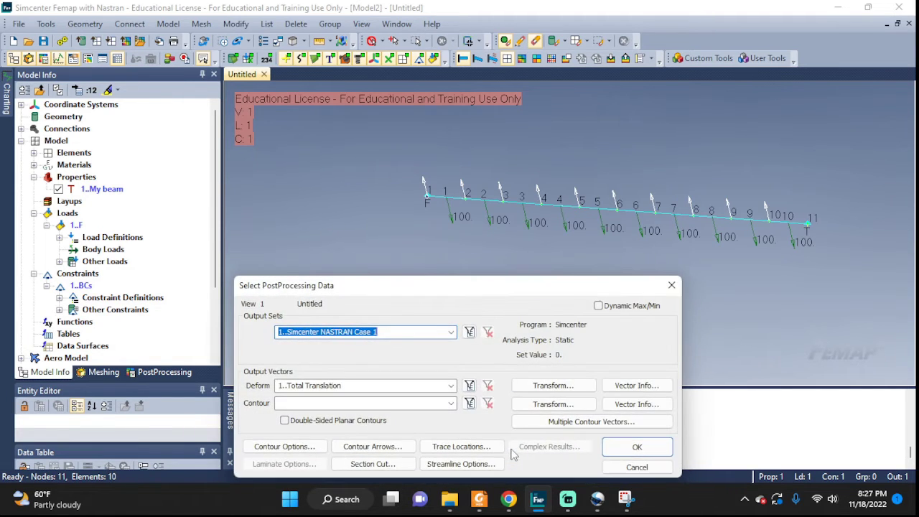
left_click_drag(423, 289, 454, 153)
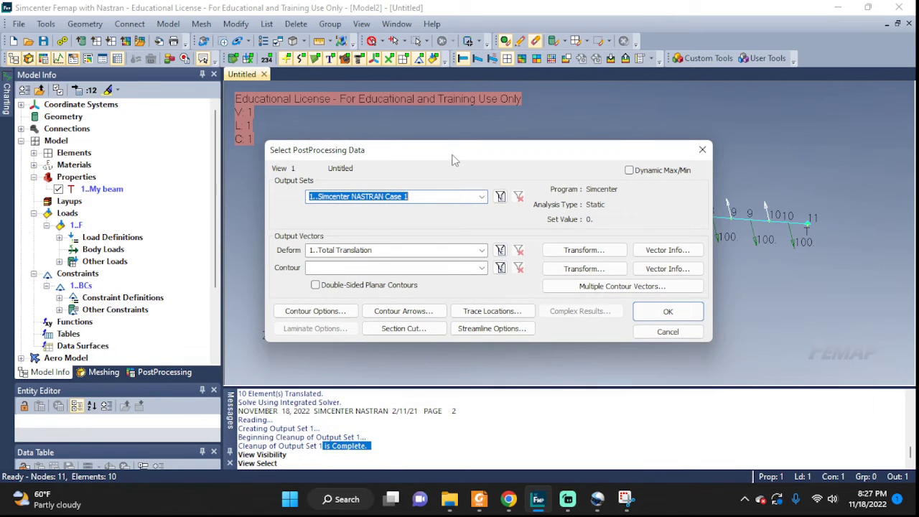
- Browse the contour output vectors and check the bar element's ends and planes in the Snipping Tool diagram
left_click(482, 268)
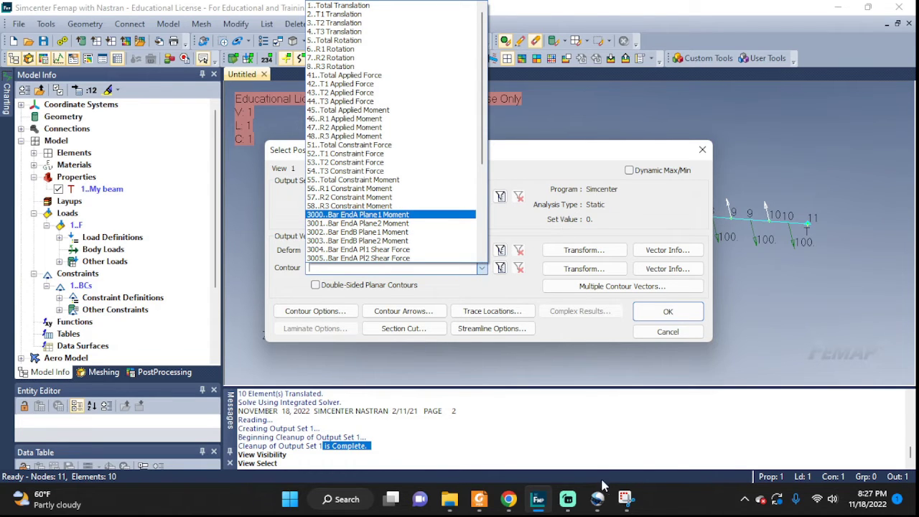
left_click(624, 498)
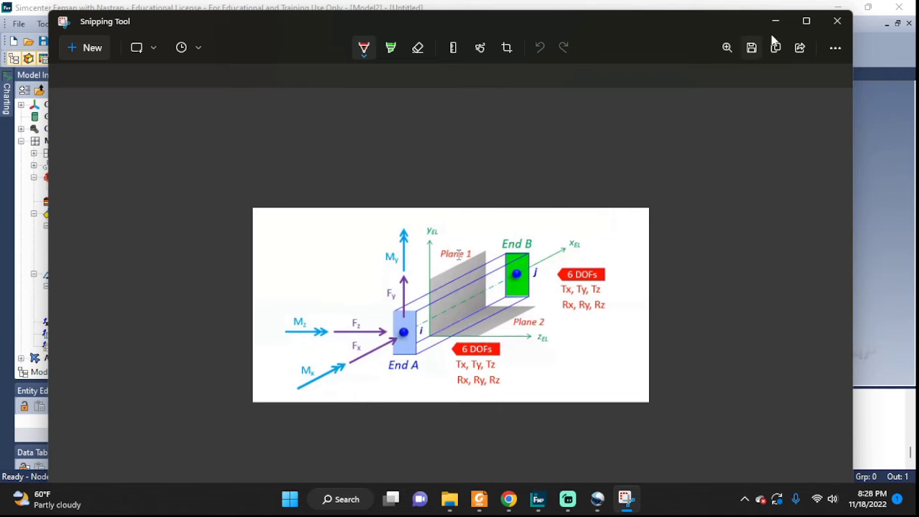
left_click(710, 6)
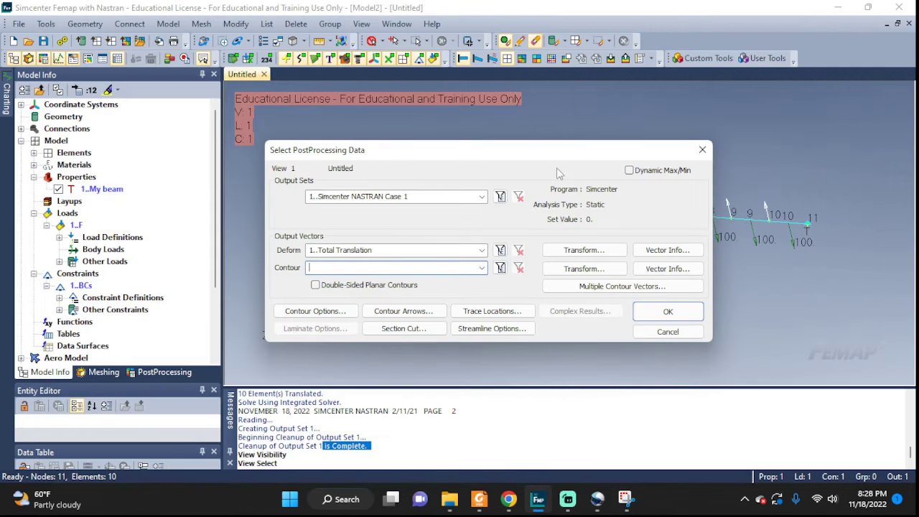
- Choose 3000..Bar EndA Plane1 Moment as the contour vector and display the beam diagram on the deformed beam
left_click(481, 268)
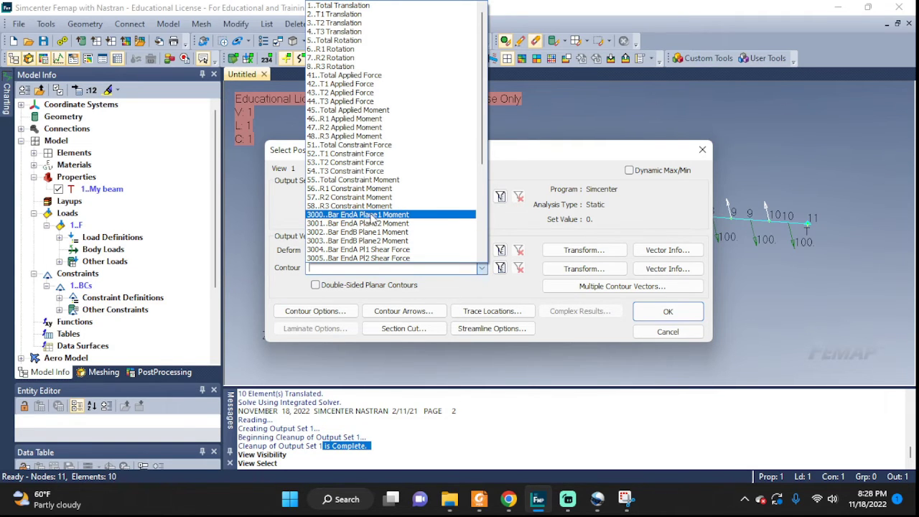
left_click(371, 215)
left_click(646, 311)
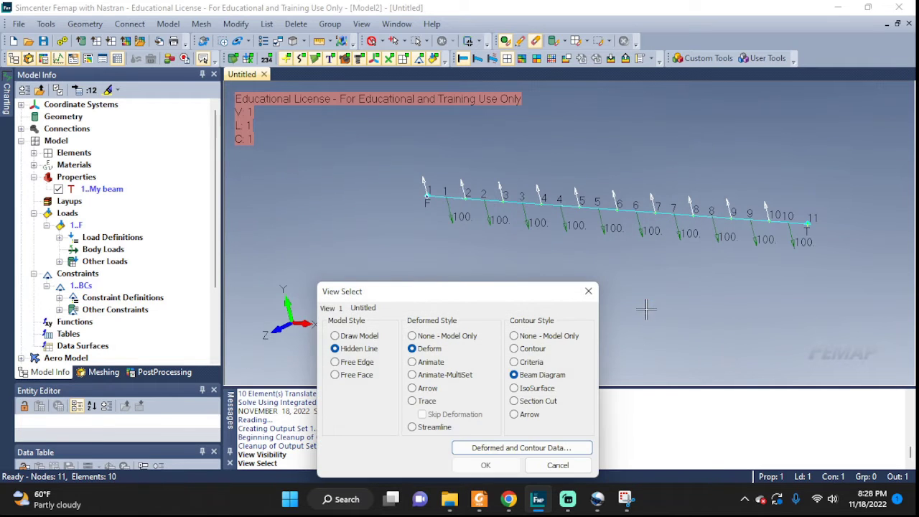
left_click(486, 465)
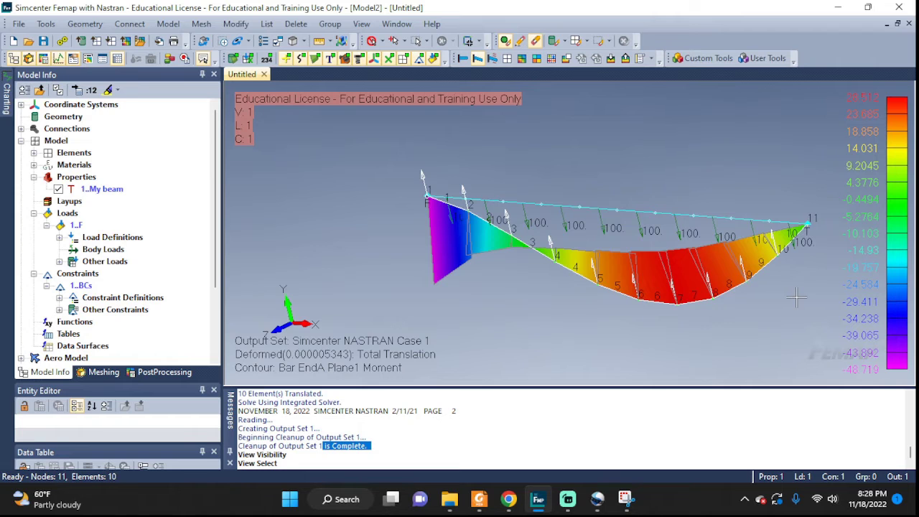
middle_click_drag(797, 298, 565, 309)
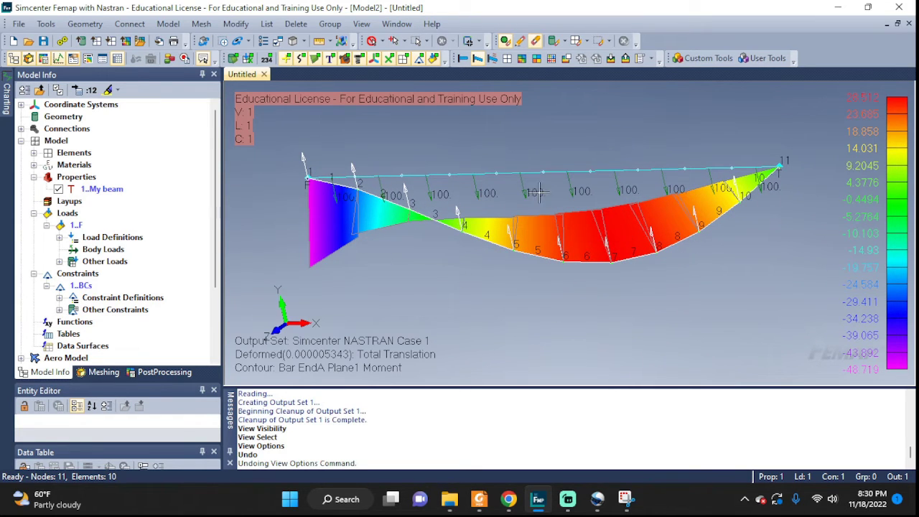
- Set the Beam Diagram label mode to 2..Labels at Peaks in the postprocessing view options and apply it
left_click(362, 25)
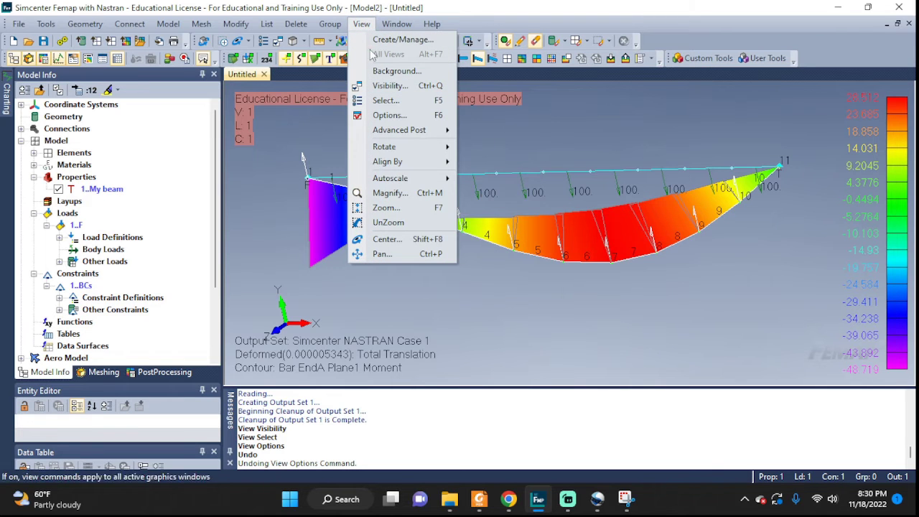
left_click(389, 117)
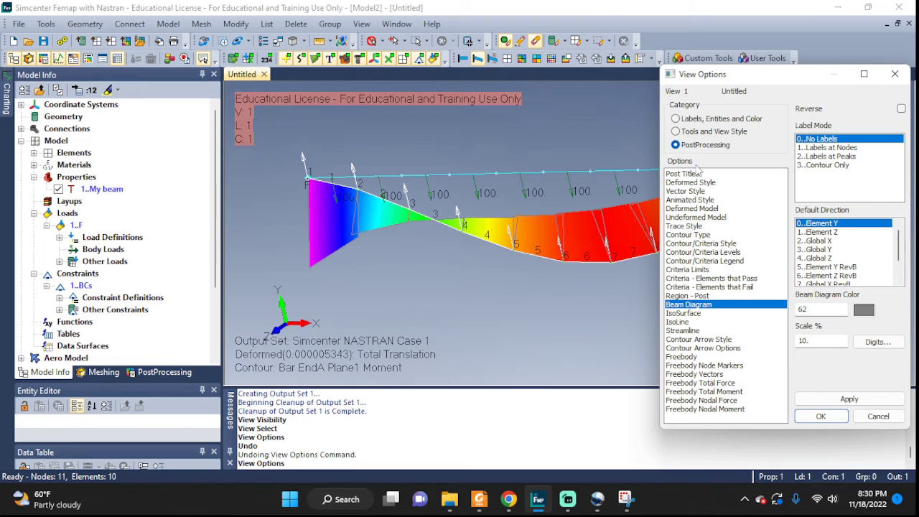
left_click(677, 144)
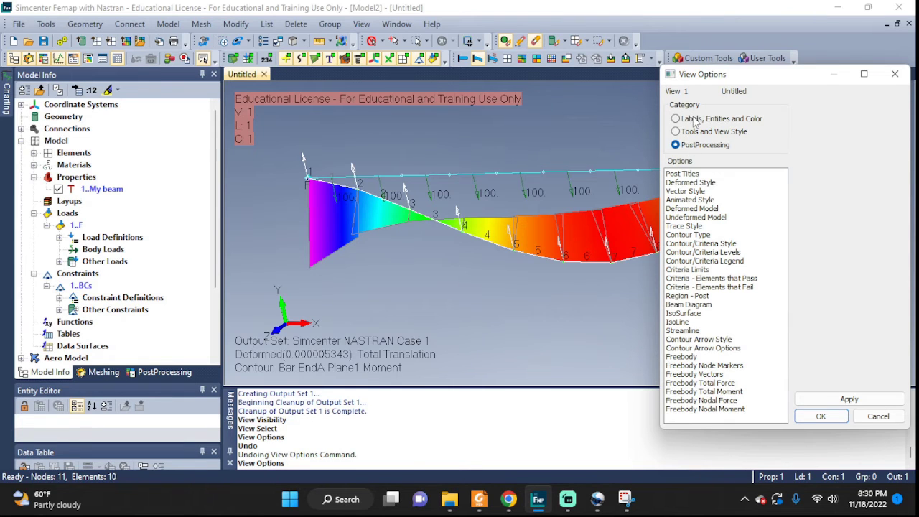
left_click(695, 121)
left_click(681, 145)
left_click(688, 305)
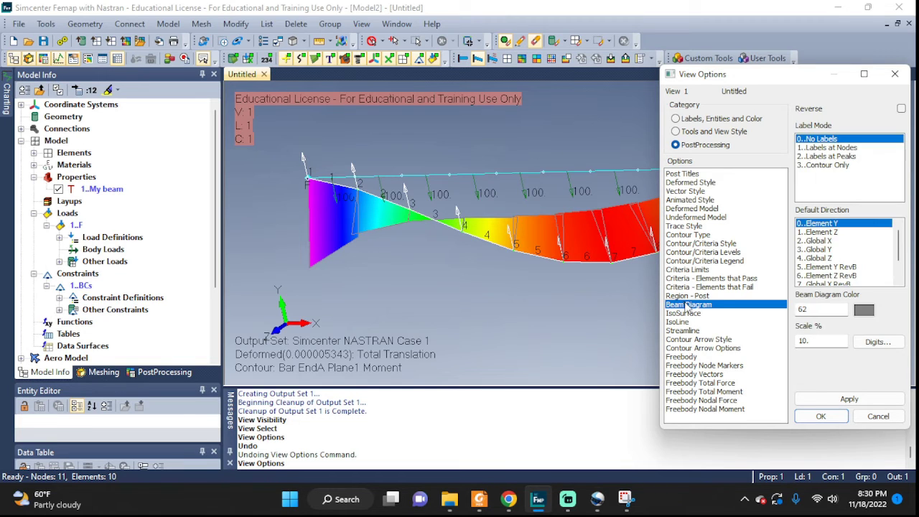
left_click(825, 156)
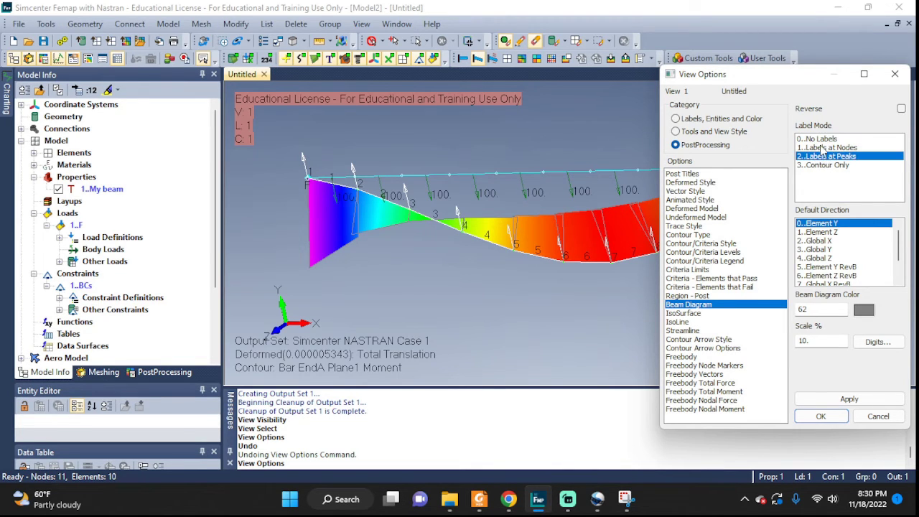
left_click(822, 148)
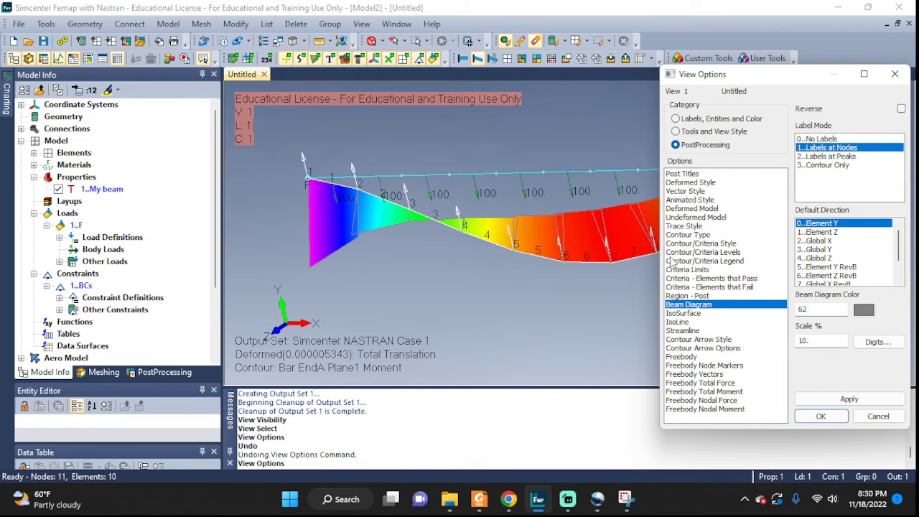
left_click(824, 156)
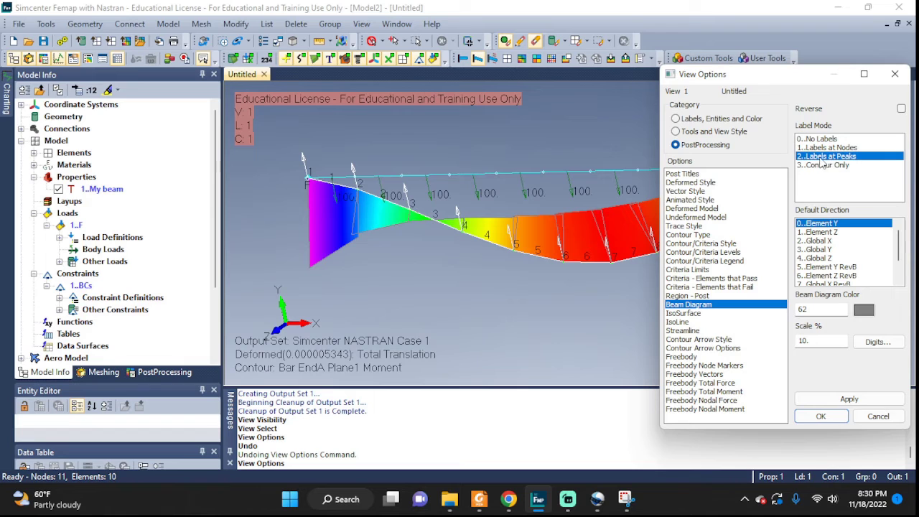
left_click(838, 399)
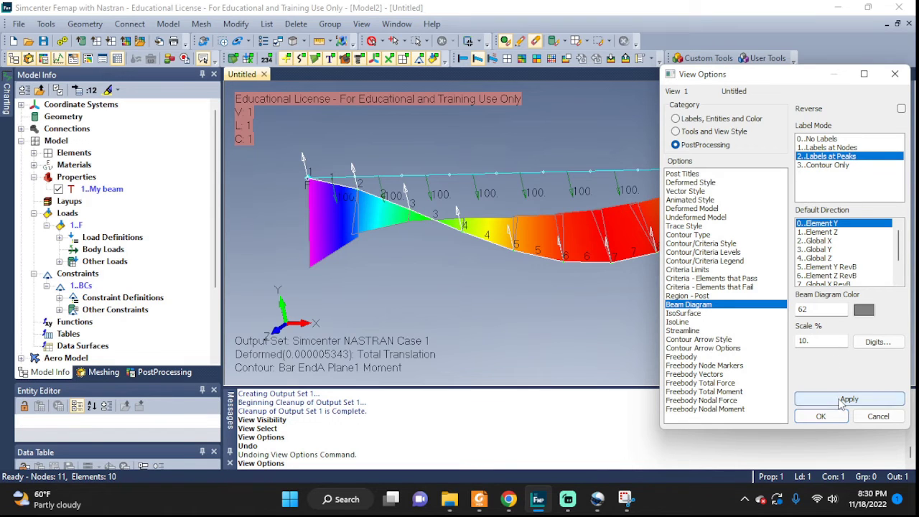
left_click(820, 416)
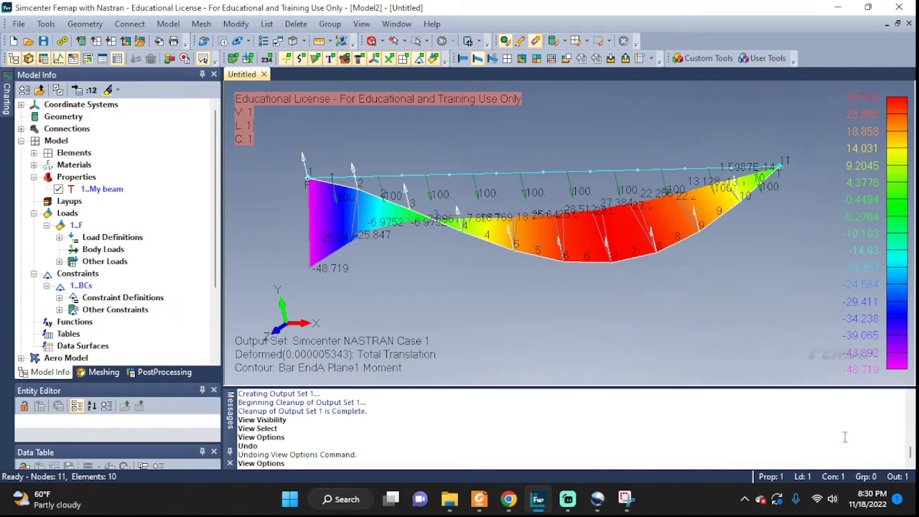
- Inspect the labelled moment diagram along the beam and switch the display to the undeformed shape
scroll(592, 202, "up", 3)
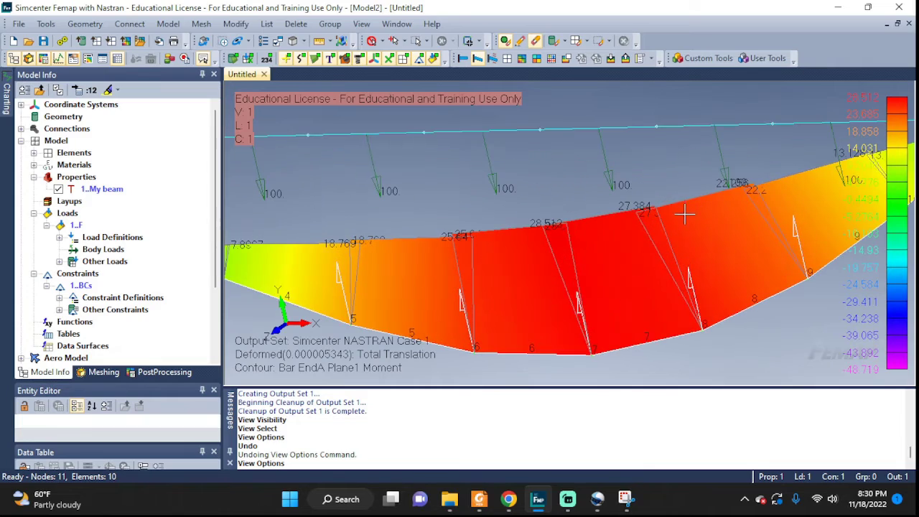
middle_click_drag(809, 272, 736, 288)
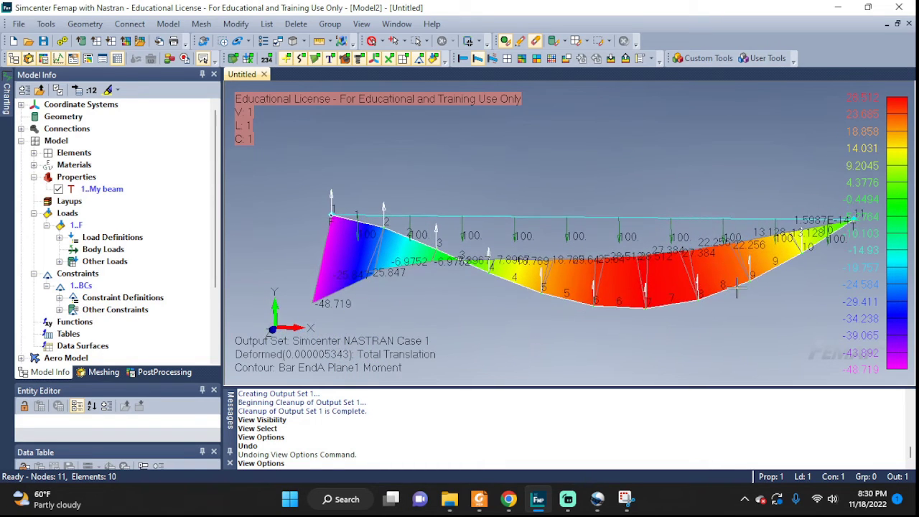
left_click(478, 61)
left_click(462, 59)
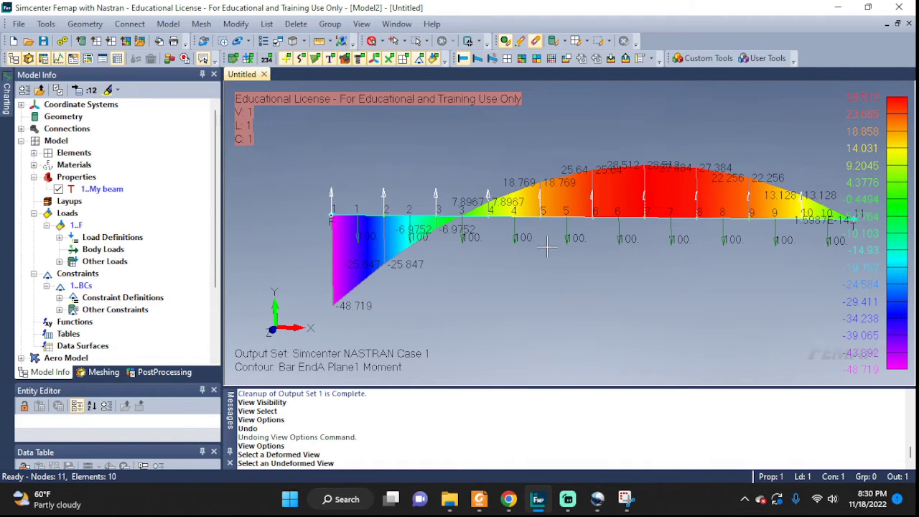
- Preview the moment diagram on the animated and deformed beam, and display the deformed shape without contours
left_click(491, 60)
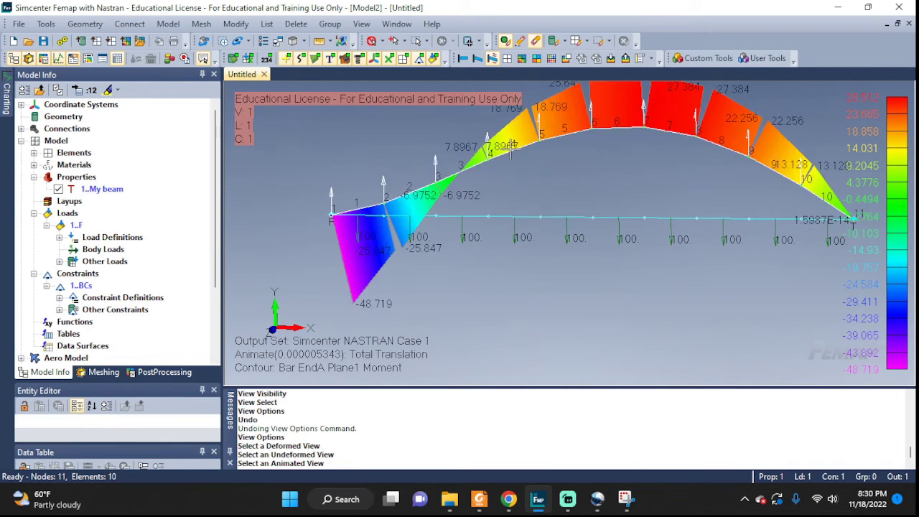
left_click(480, 59)
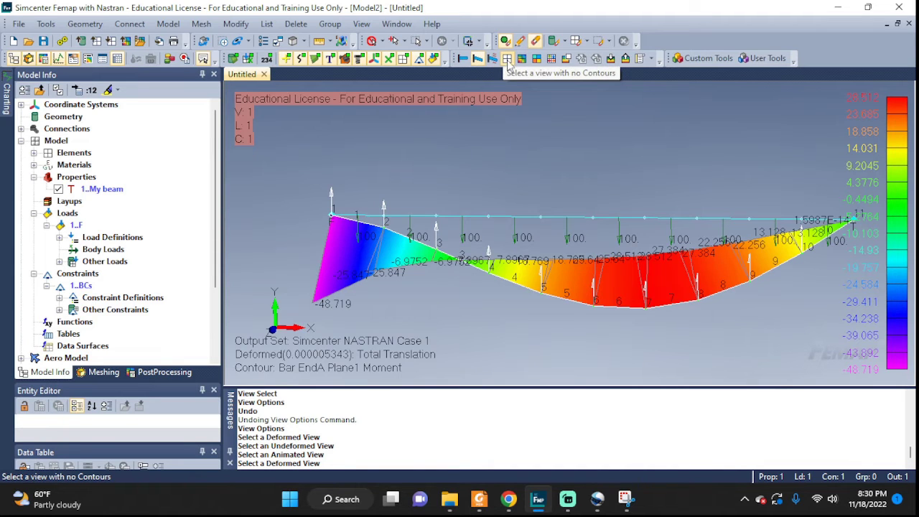
left_click(508, 59)
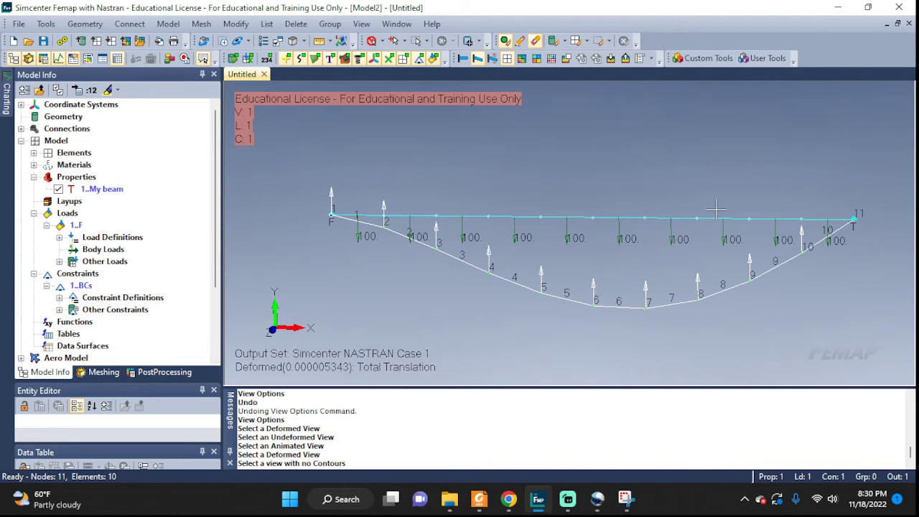
middle_click_drag(750, 244, 700, 228)
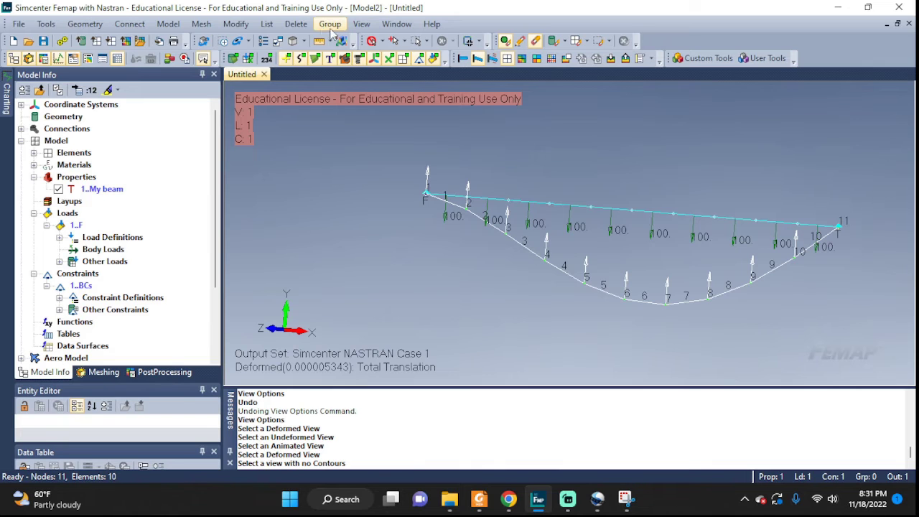
- Set the view's contour style to Beam Diagram and open its deformed and contour data settings
left_click(362, 24)
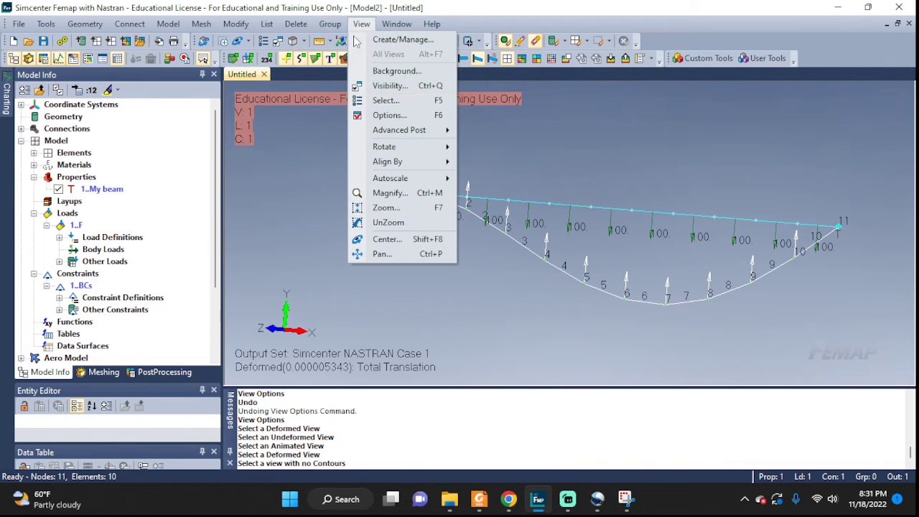
left_click(386, 99)
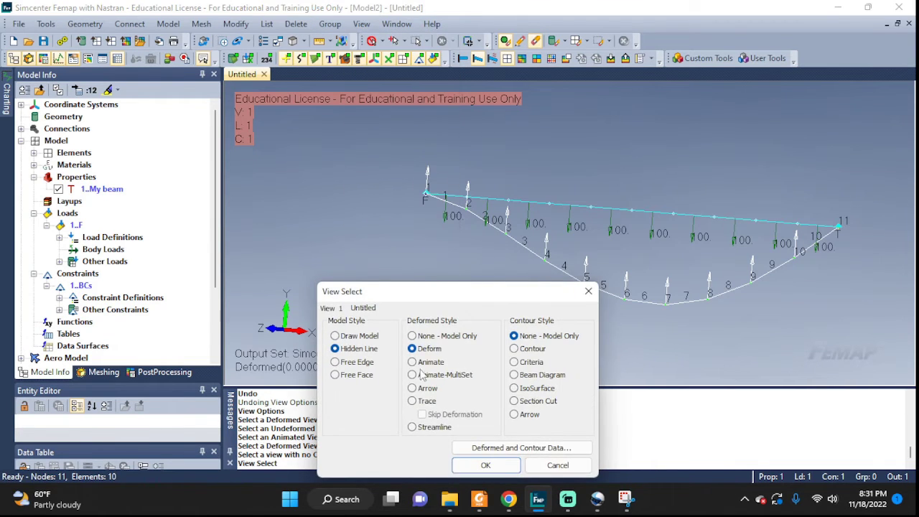
left_click(522, 381)
left_click(527, 446)
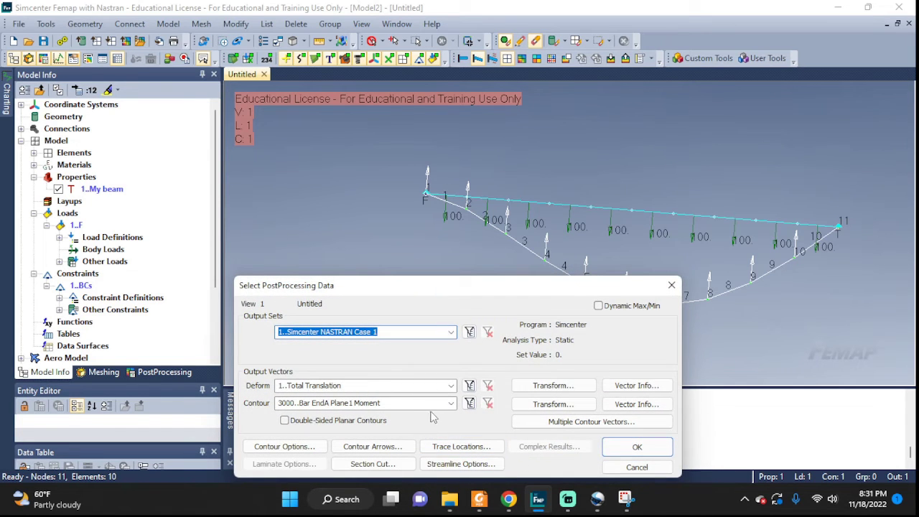
- Browse the bar bend stress output vectors and check the stress recovery points on the T-section image in the Snipping Tool
left_click(452, 403)
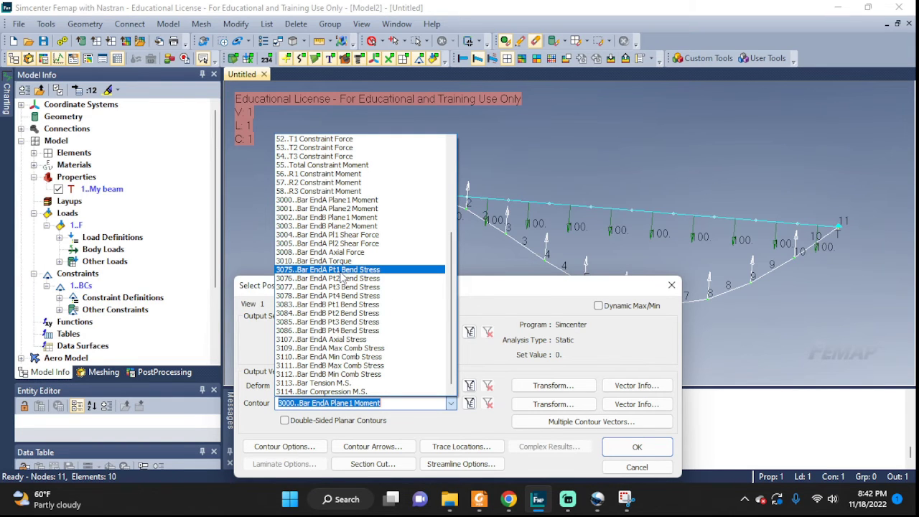
left_click(624, 499)
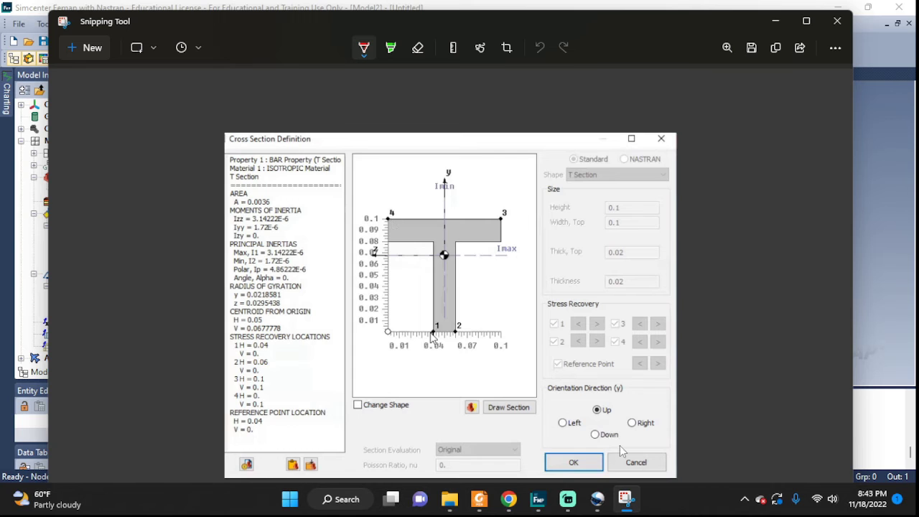
left_click(868, 46)
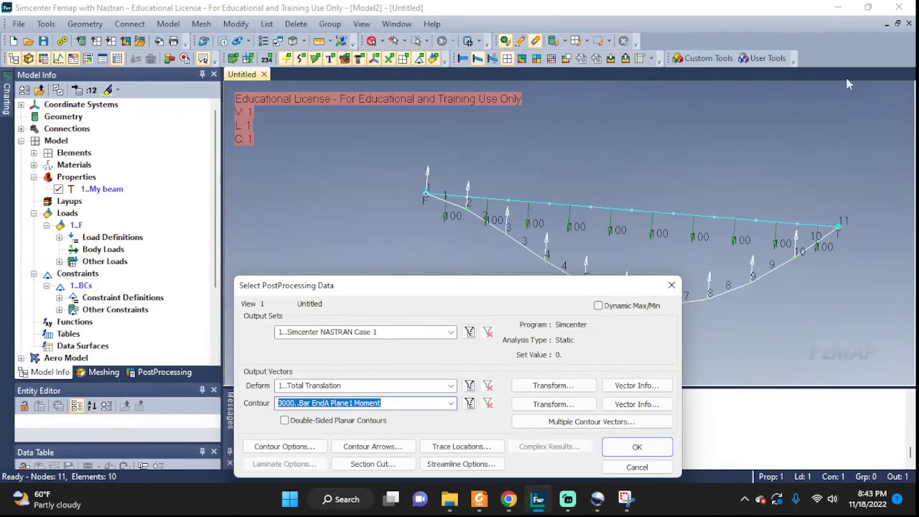
- Choose 3075..Bar EndA Pt1 Bend Stress as the contour vector and display its beam diagram on the deformed beam
left_click(452, 404)
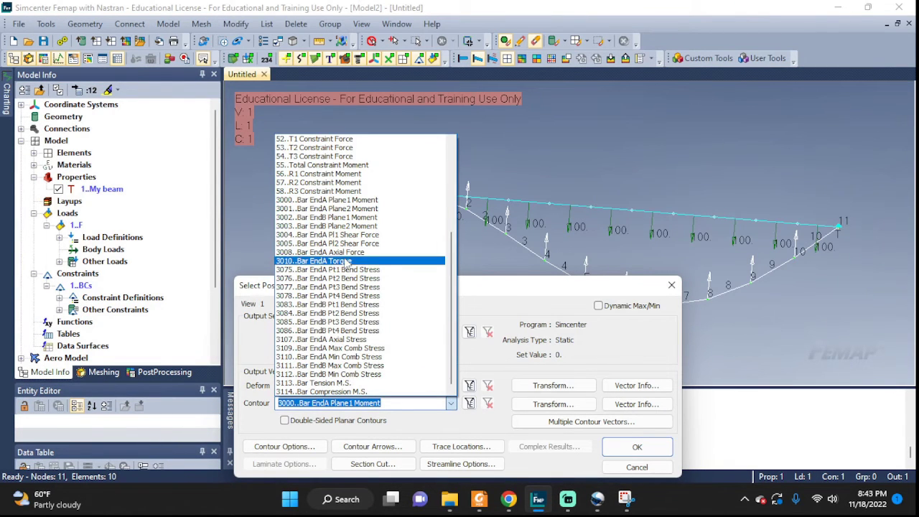
left_click(324, 275)
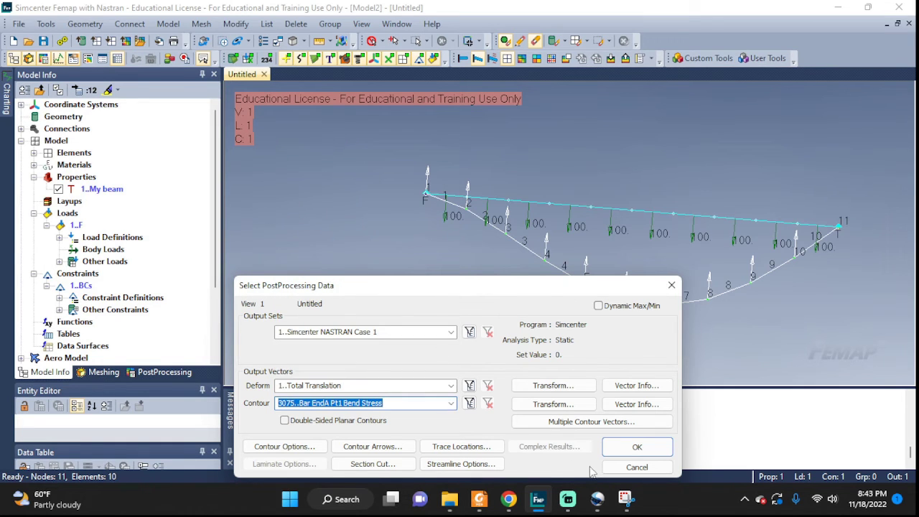
left_click(624, 502)
left_click(636, 447)
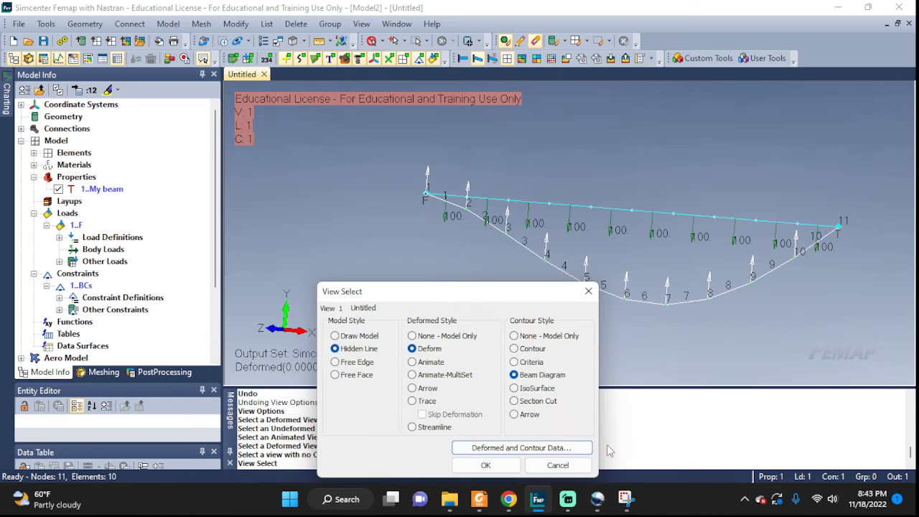
left_click(496, 466)
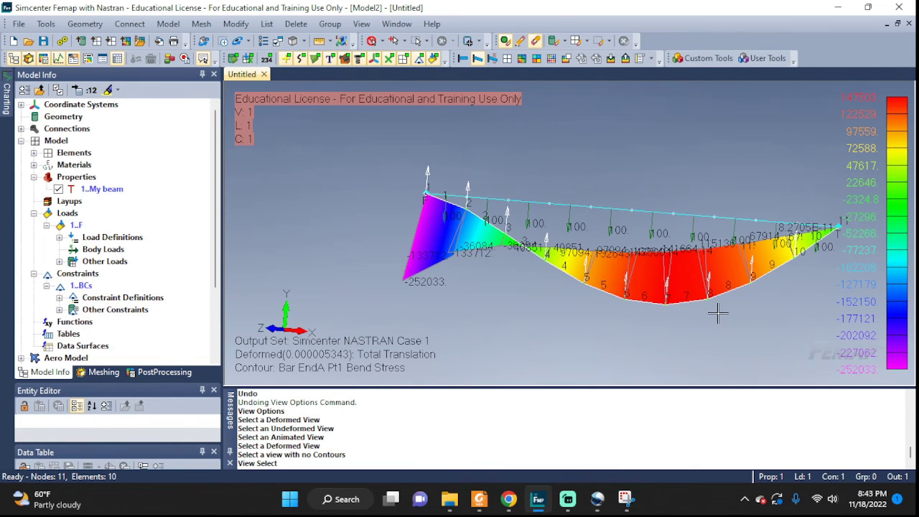
- Show the Pt1 bend stress diagram on the undeformed beam
middle_click_drag(718, 313, 502, 143)
left_click(462, 58)
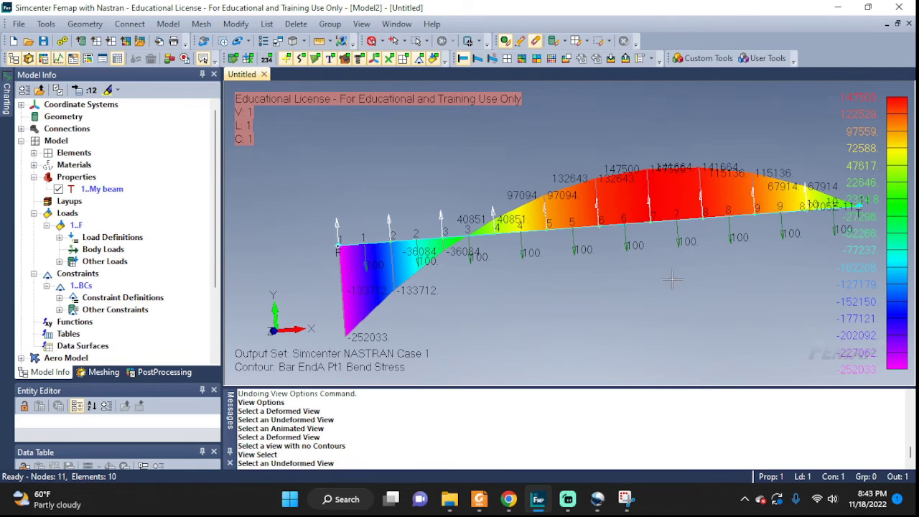
middle_click_drag(673, 279, 614, 294)
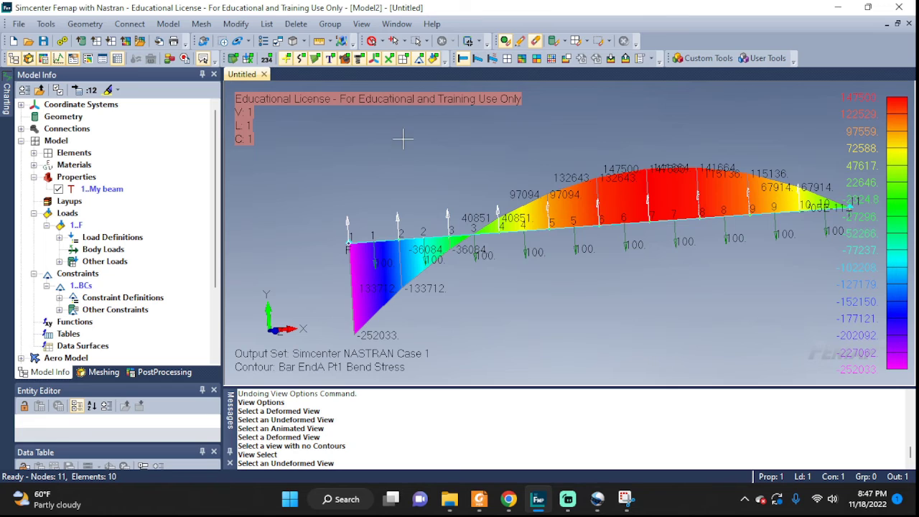
- Send the Bar EndA Pt1 to Pt4 Bend Stress results (vectors 3075 to 3078) of all elements to the data table, in default report style
left_click(266, 25)
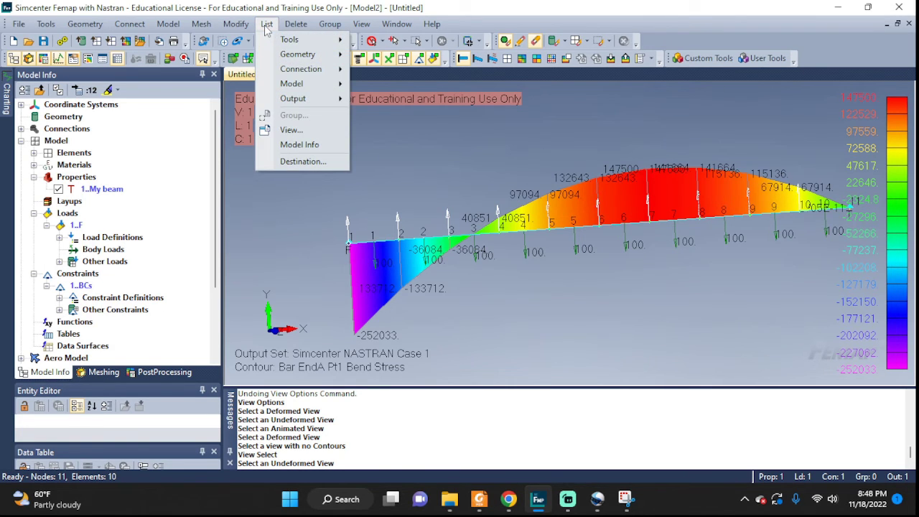
mouse_move(301, 99)
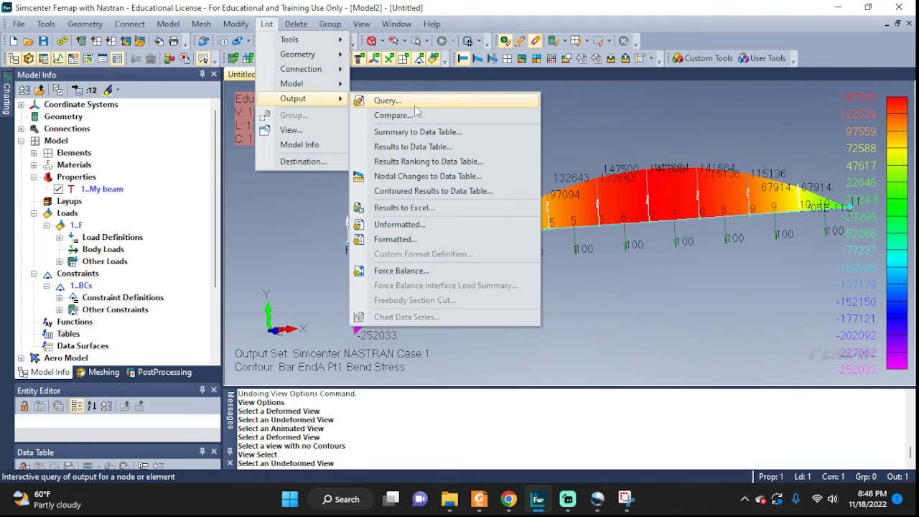
left_click(438, 146)
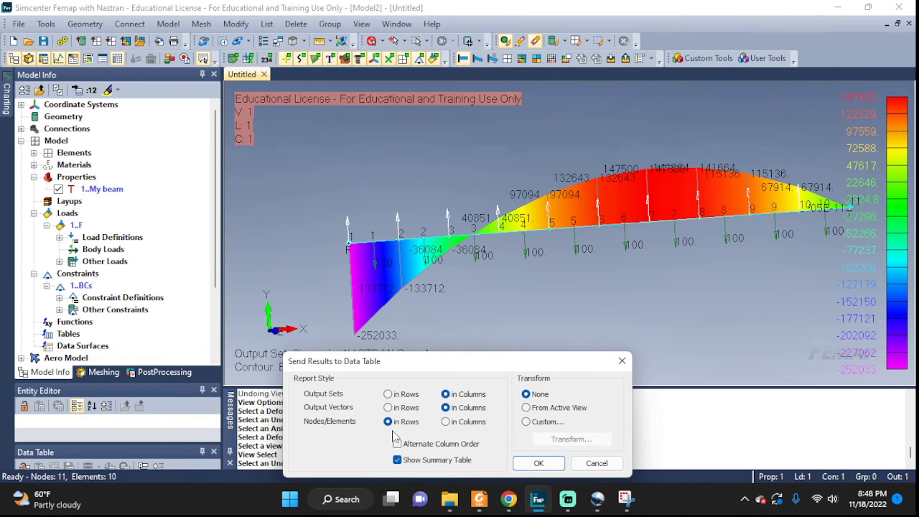
left_click(547, 465)
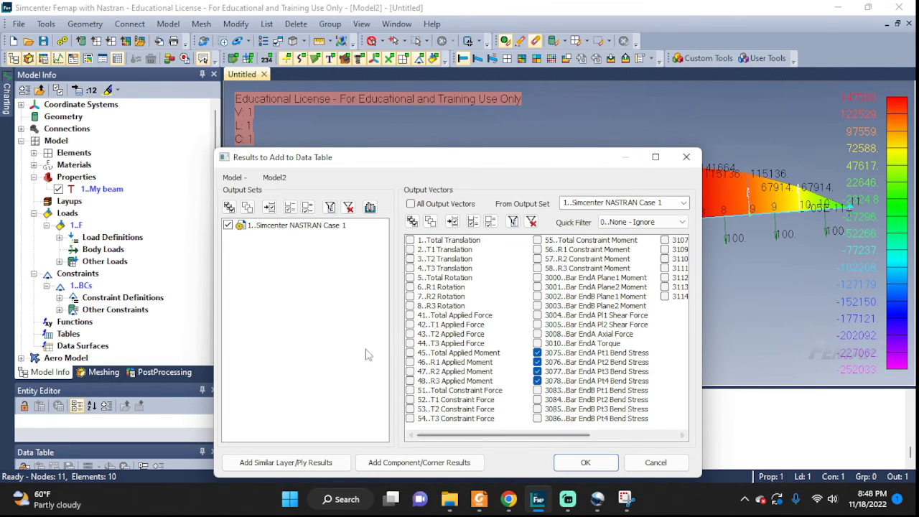
left_click(585, 463)
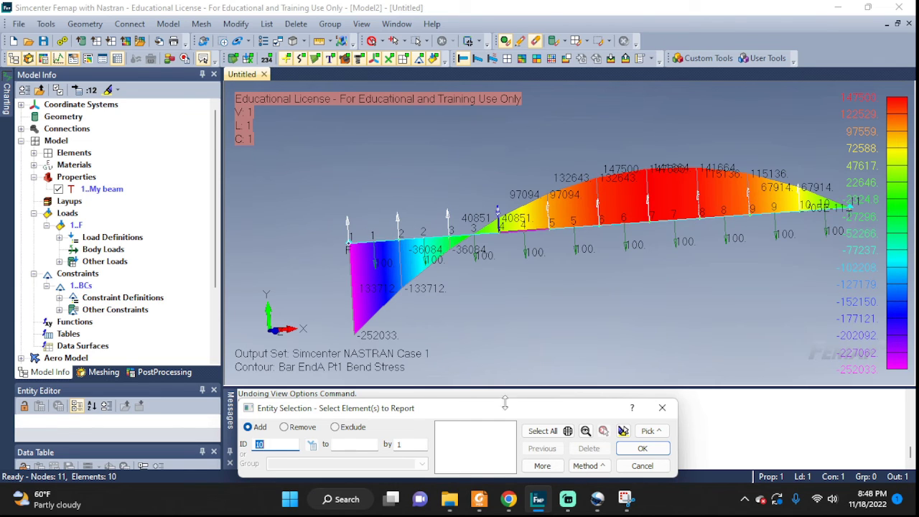
left_click(543, 431)
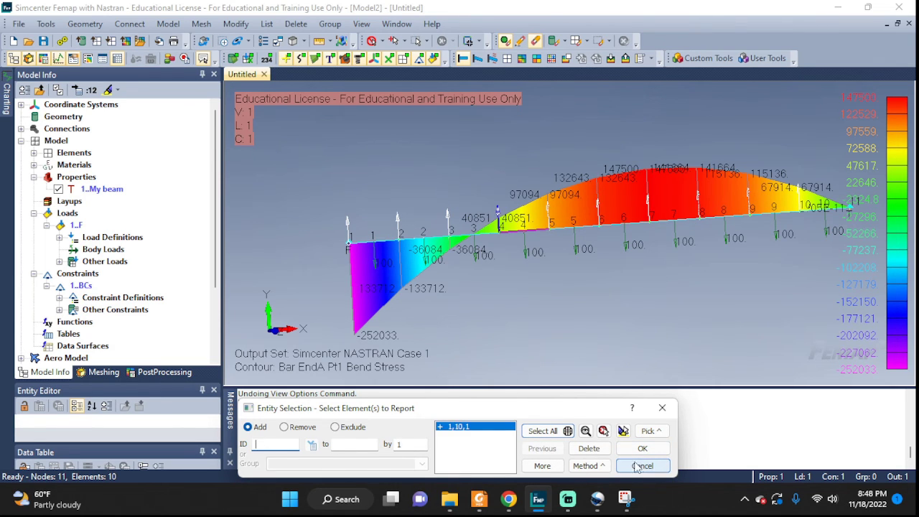
left_click(641, 449)
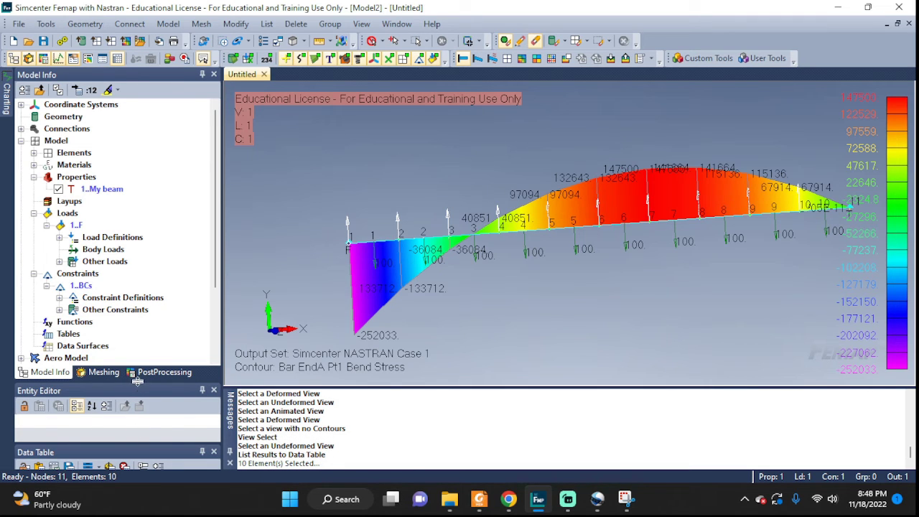
- Enlarge the Data Table pane in height and width until all four bend stress columns are readable
left_click_drag(137, 383, 139, 145)
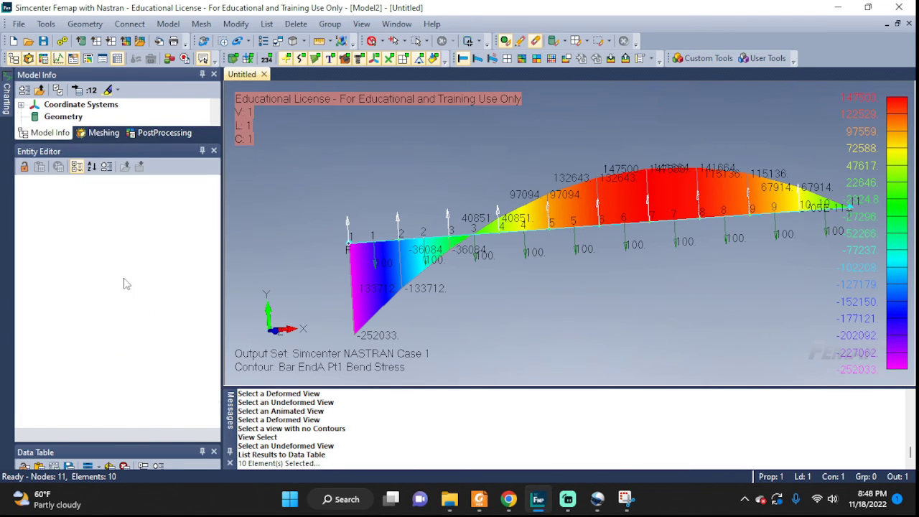
left_click_drag(92, 442, 101, 195)
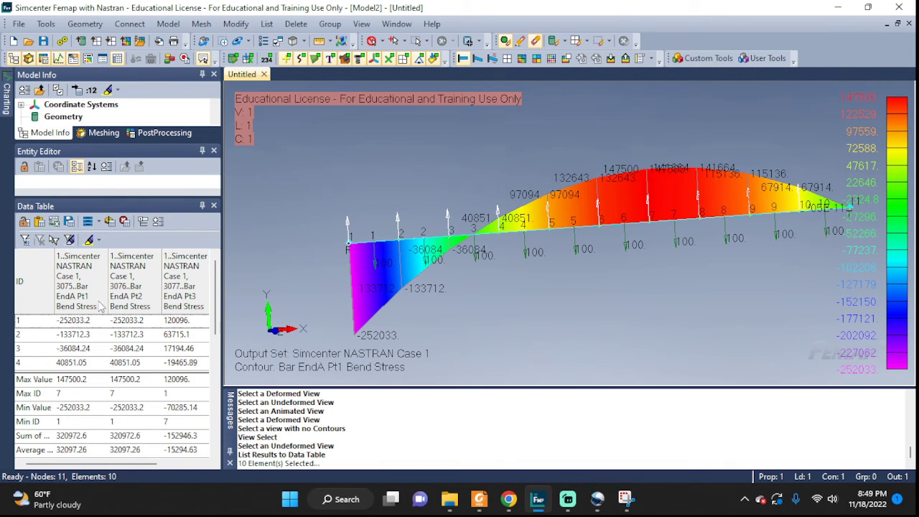
left_click_drag(222, 287, 811, 285)
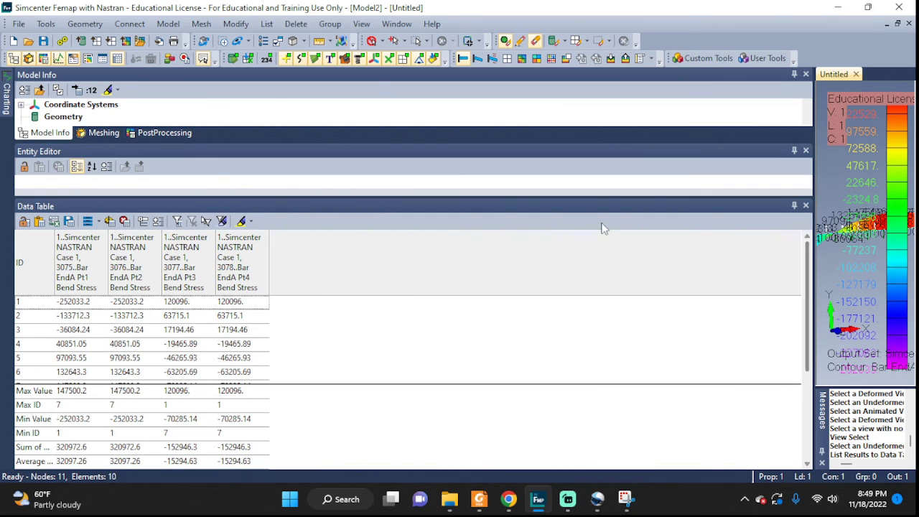
left_click_drag(545, 198, 555, 165)
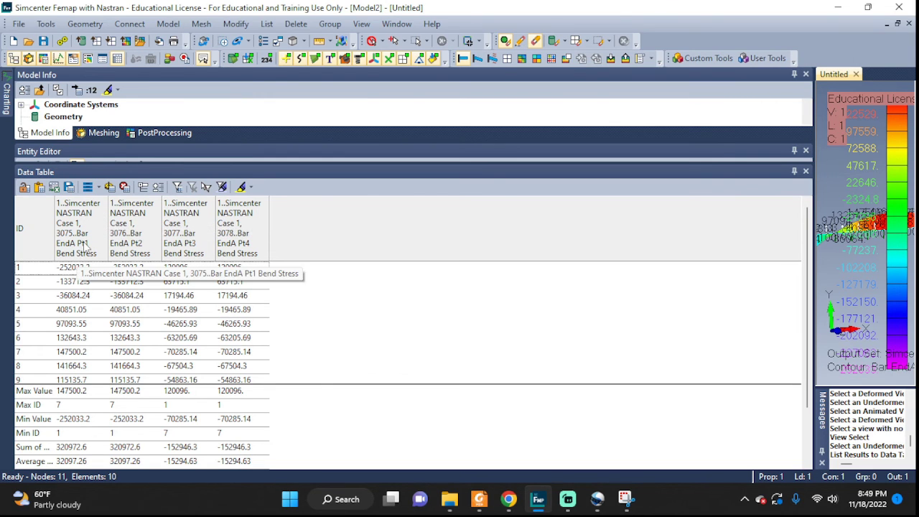
- Compare the tabulated bend stresses at points 1 to 4 with the recovery points on the Snipping Tool cross-section image and the stress diagram
left_click(624, 499)
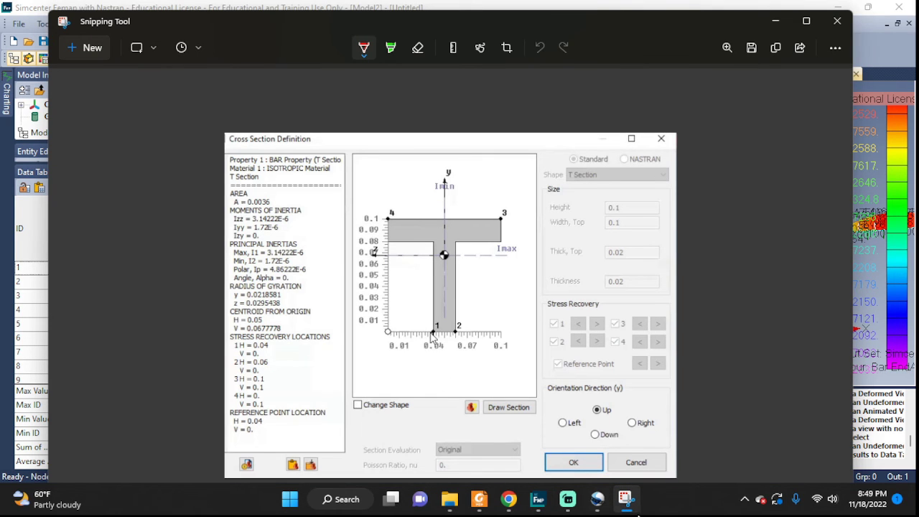
left_click(626, 499)
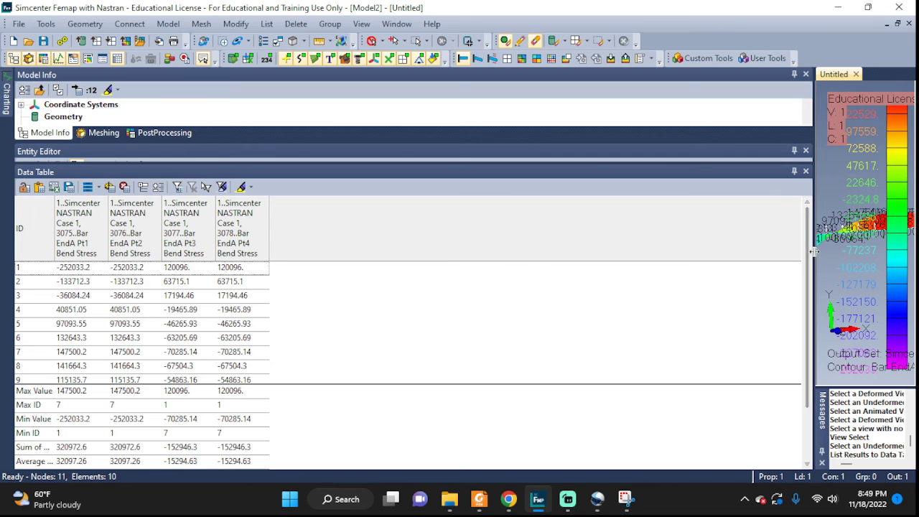
left_click_drag(813, 251, 150, 201)
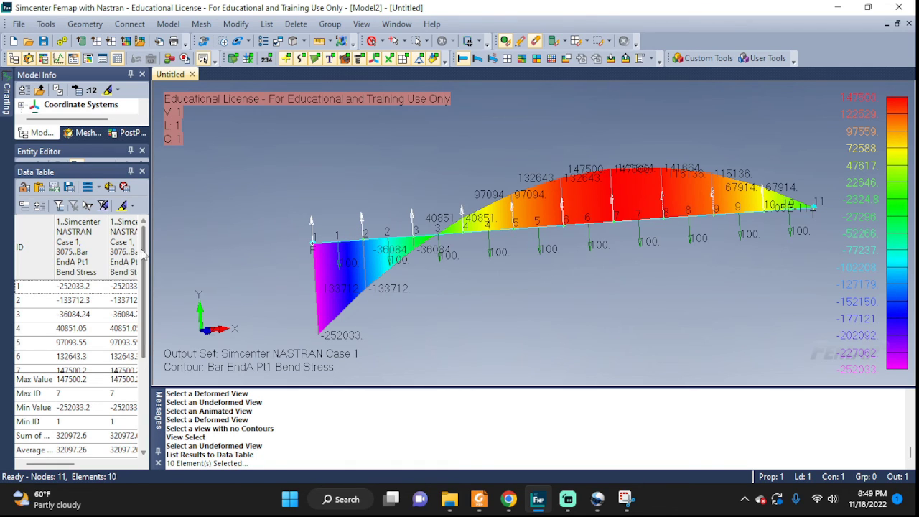
left_click_drag(151, 259, 826, 254)
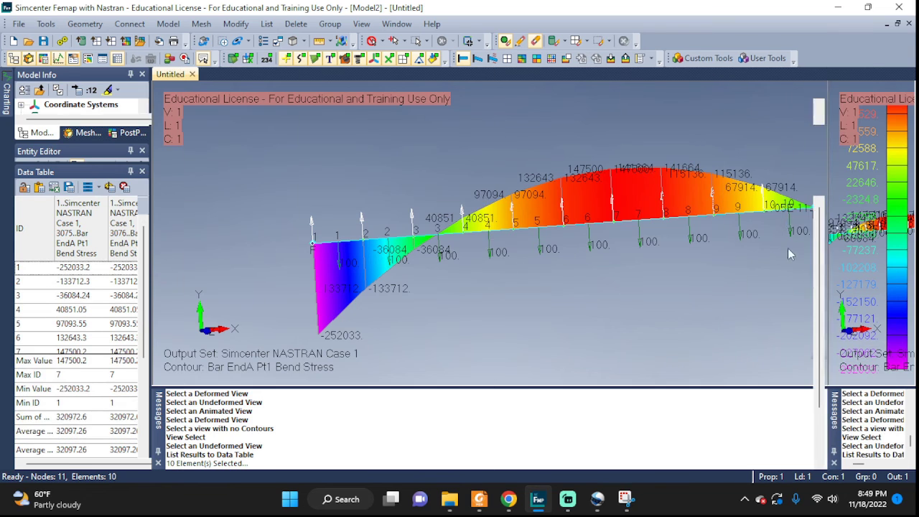
scroll(118, 307, "down", 1)
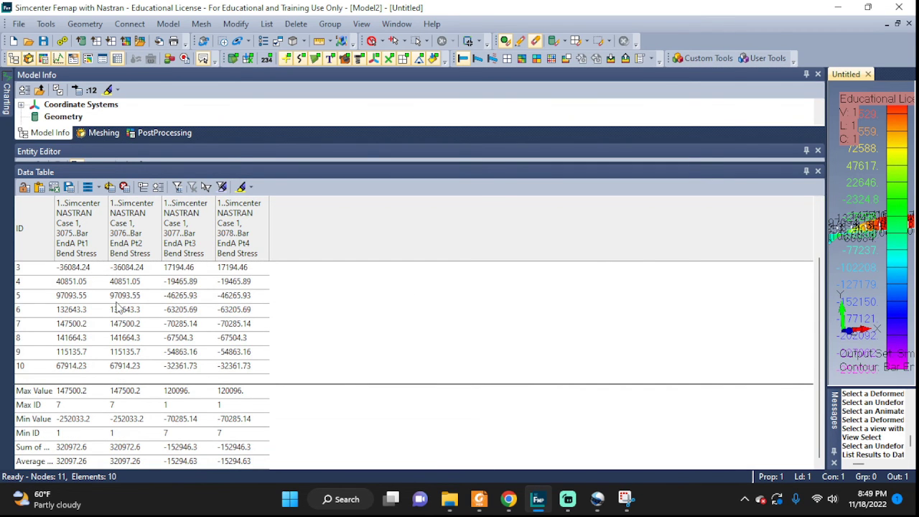
scroll(118, 307, "up", 1)
scroll(138, 311, "down", 1)
- Narrow the docked panes and shrink the Data Table so the beam view and model tree regain their space
left_click_drag(826, 290, 180, 292)
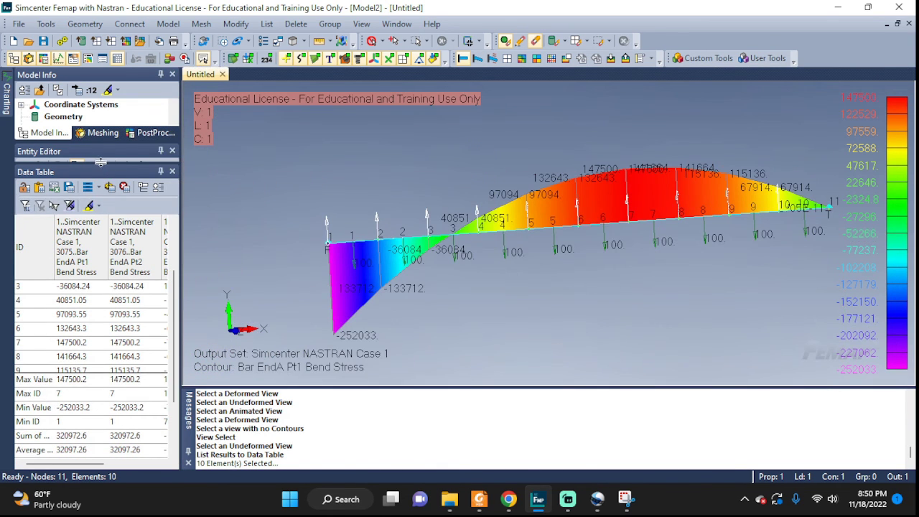
left_click_drag(101, 163, 80, 422)
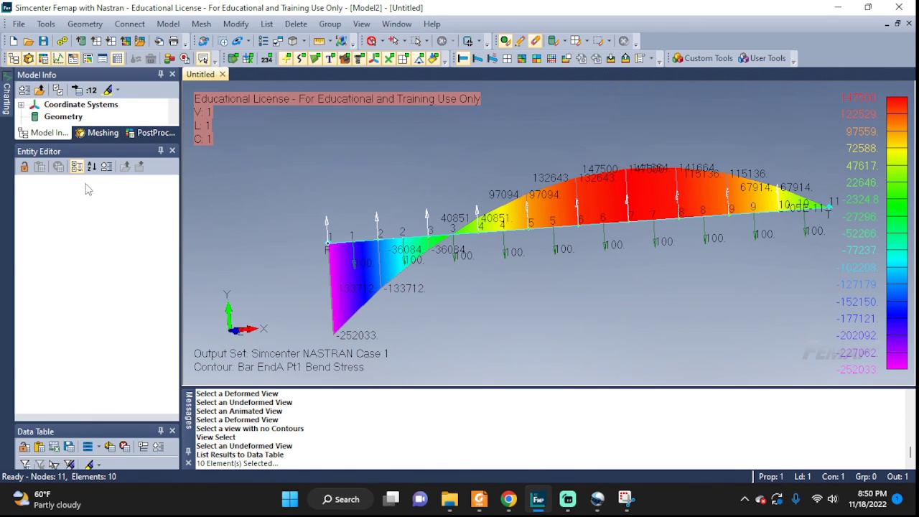
left_click_drag(94, 141, 95, 378)
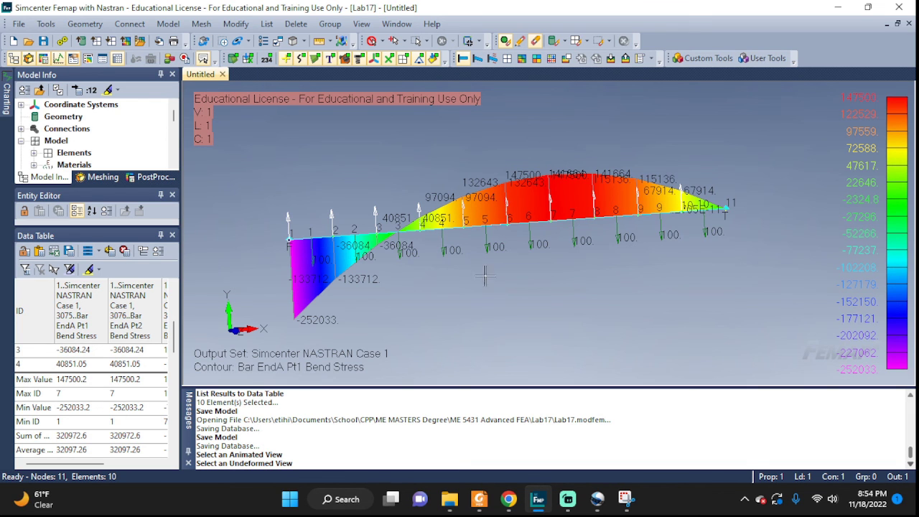
- Animate the beam's deformation with the Pt1 bend stress diagram
left_click(493, 59)
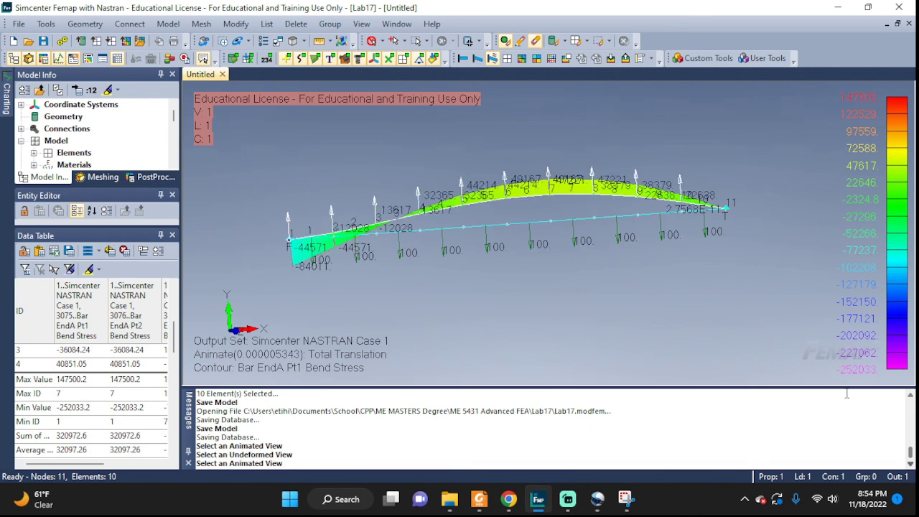